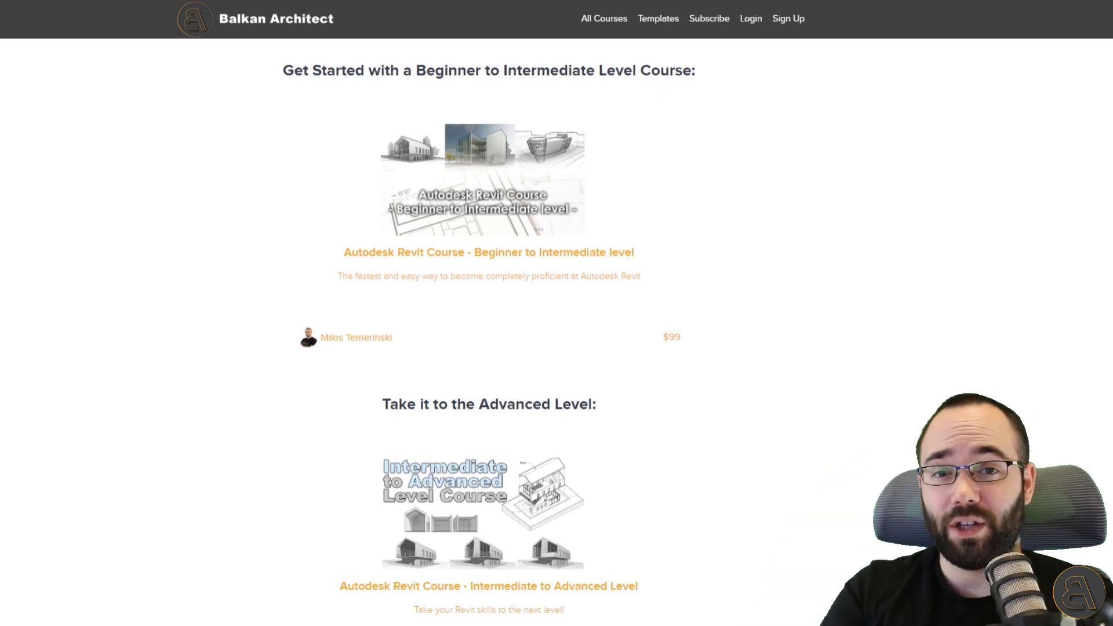
Step: Scroll the Balkan Architect courses page down to the Subscribe to ALL Courses button and footer
scroll(489, 330, down, 3)
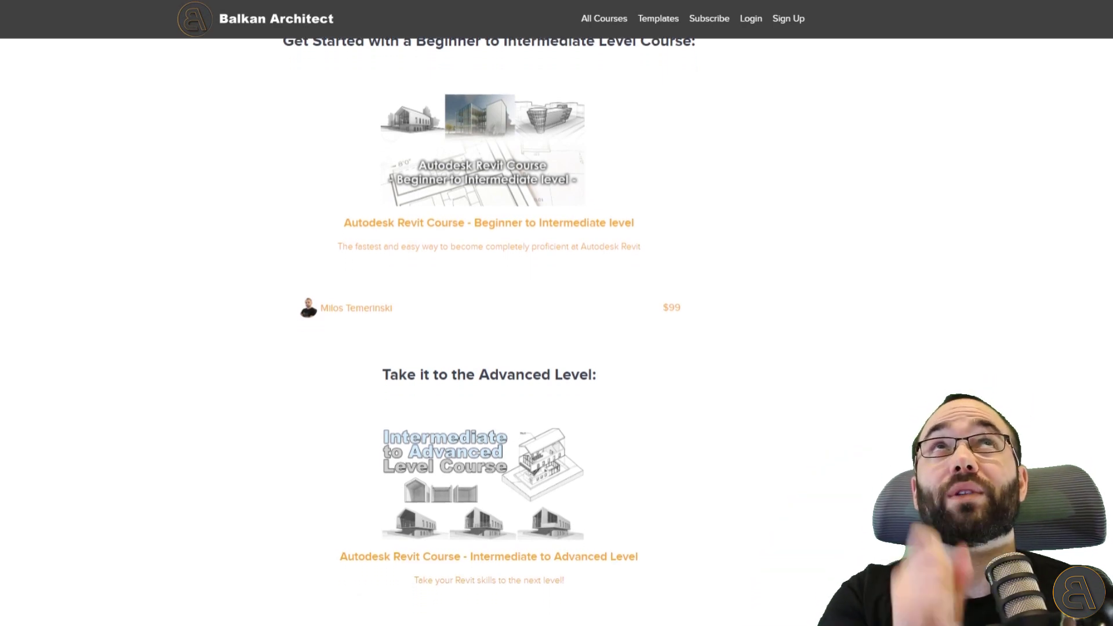
scroll(489, 330, down, 3)
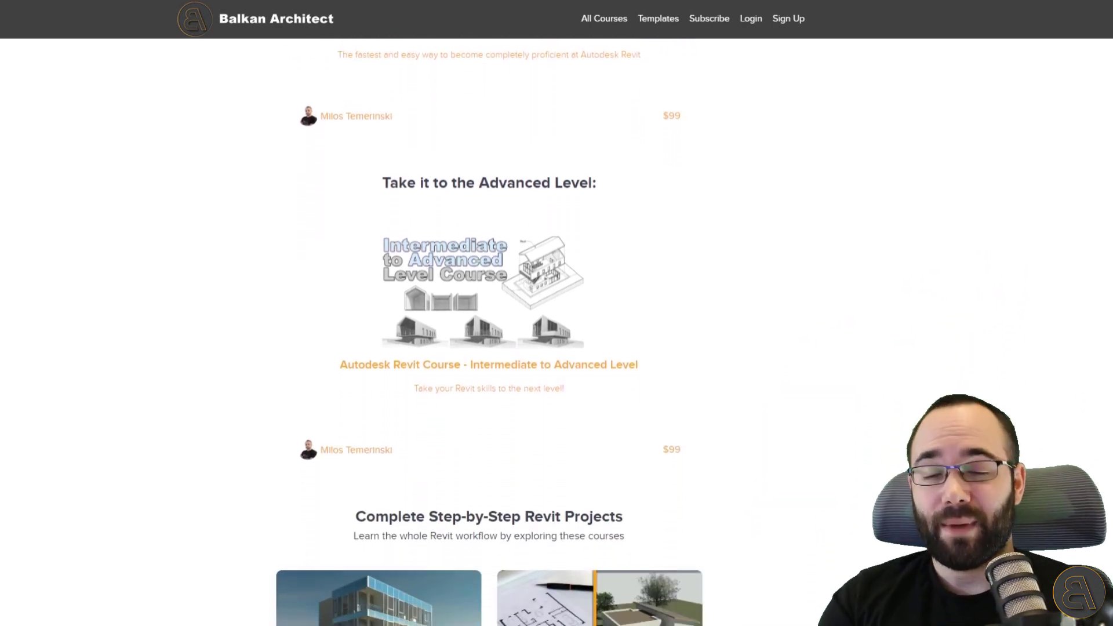
scroll(489, 330, down, 1)
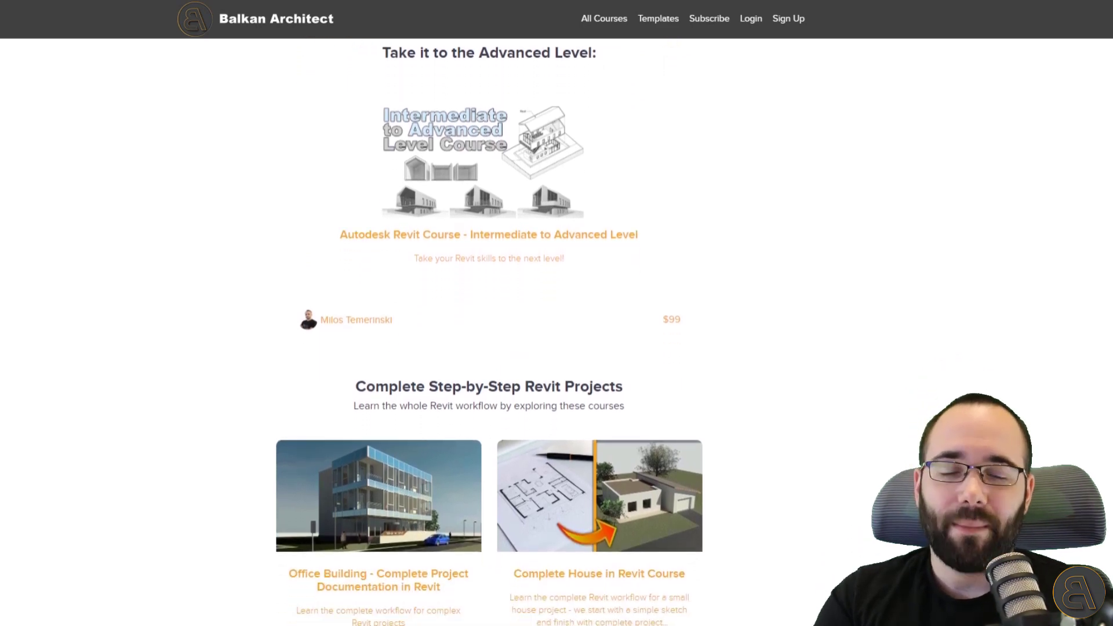
scroll(489, 331, down, 3)
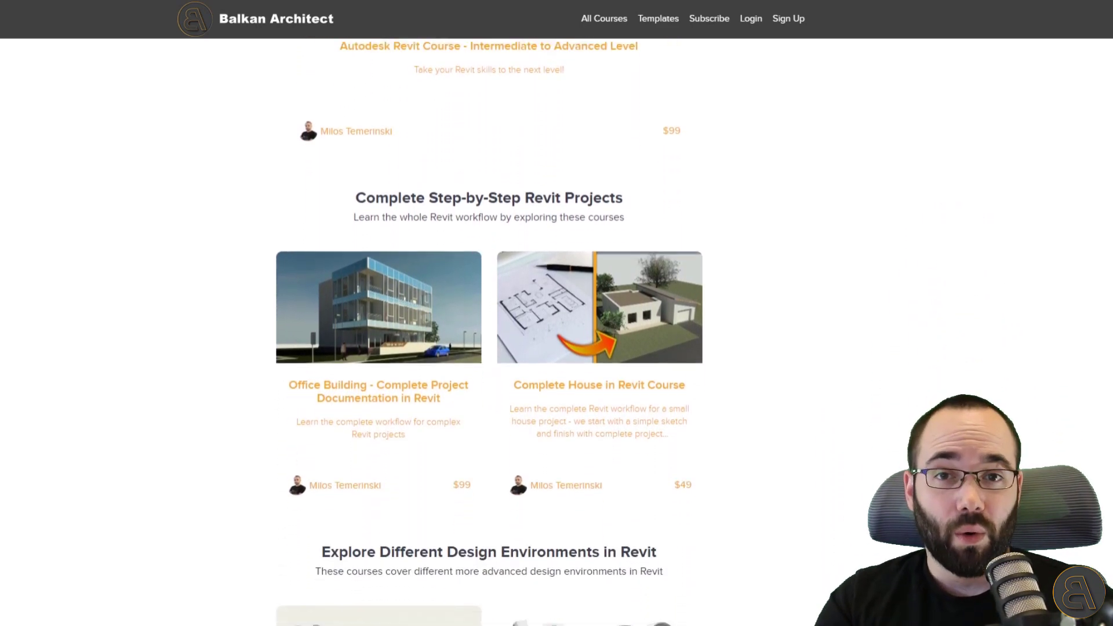
scroll(489, 330, down, 4)
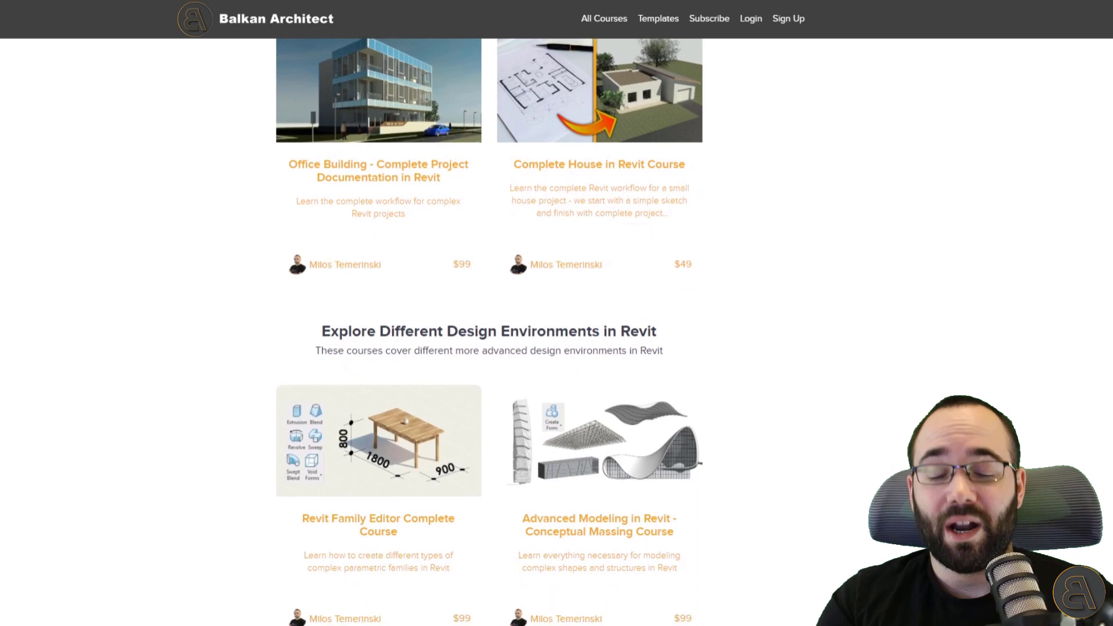
scroll(488, 331, down, 3)
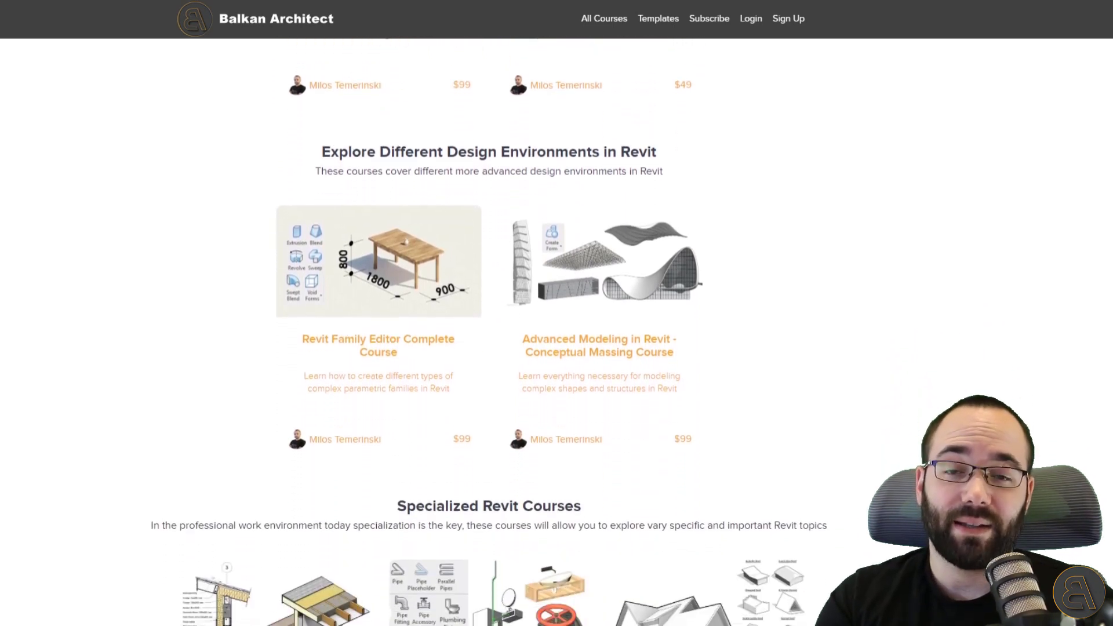
scroll(489, 330, down, 4)
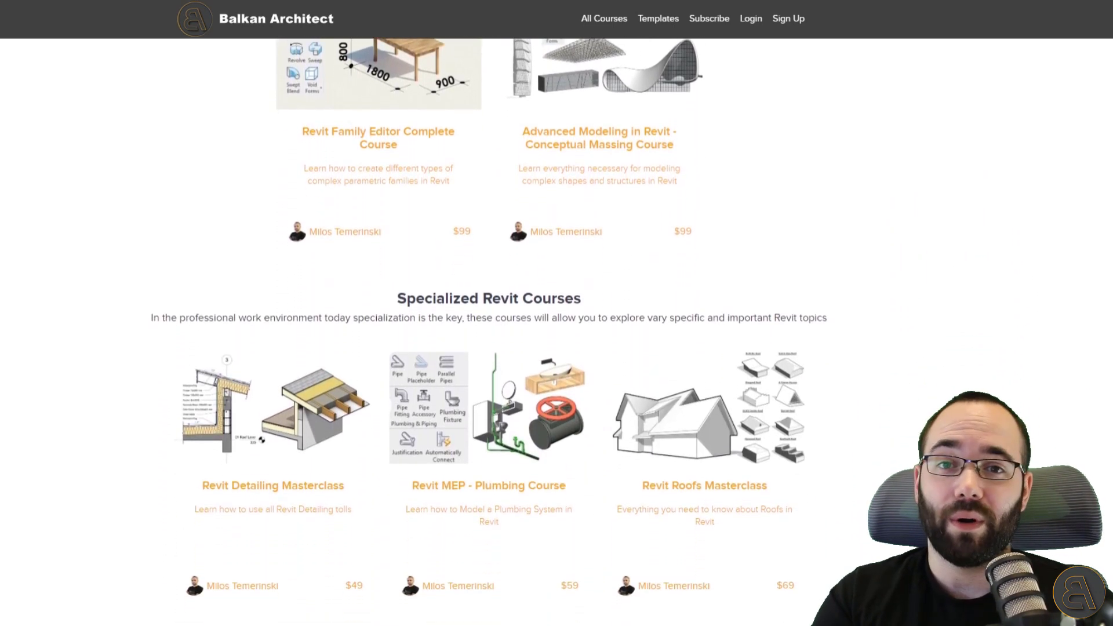
scroll(488, 330, down, 4)
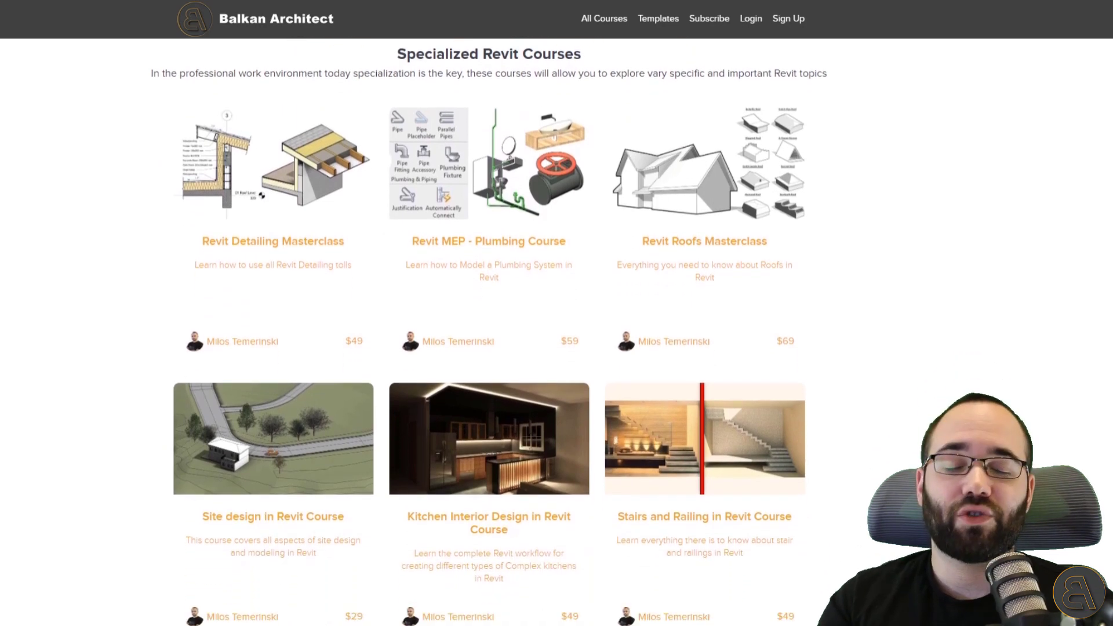
scroll(489, 330, down, 4)
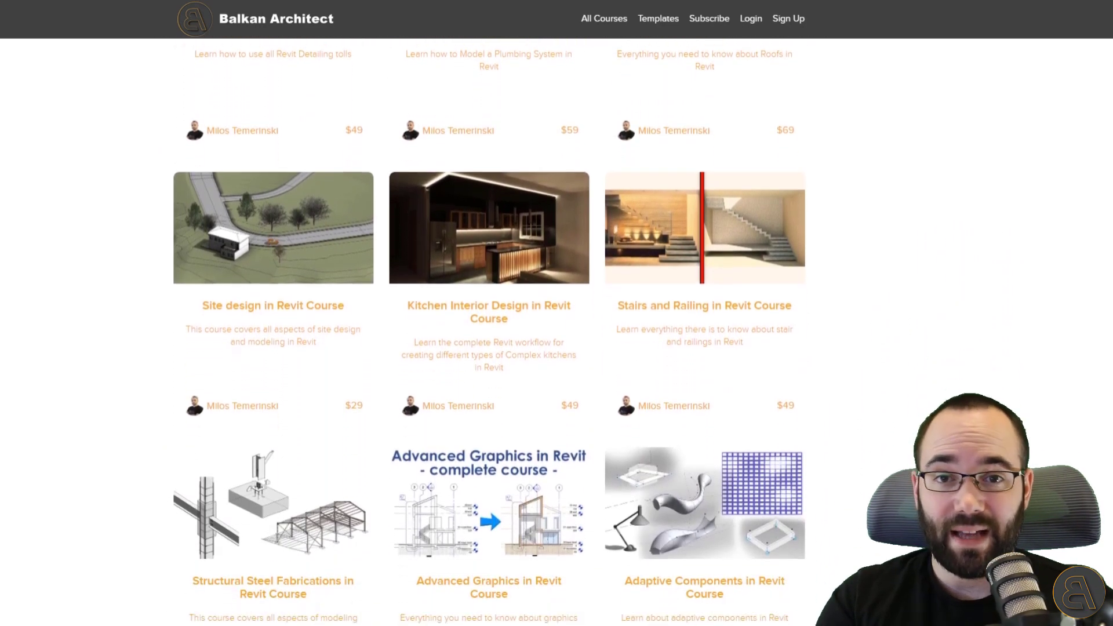
scroll(489, 330, down, 5)
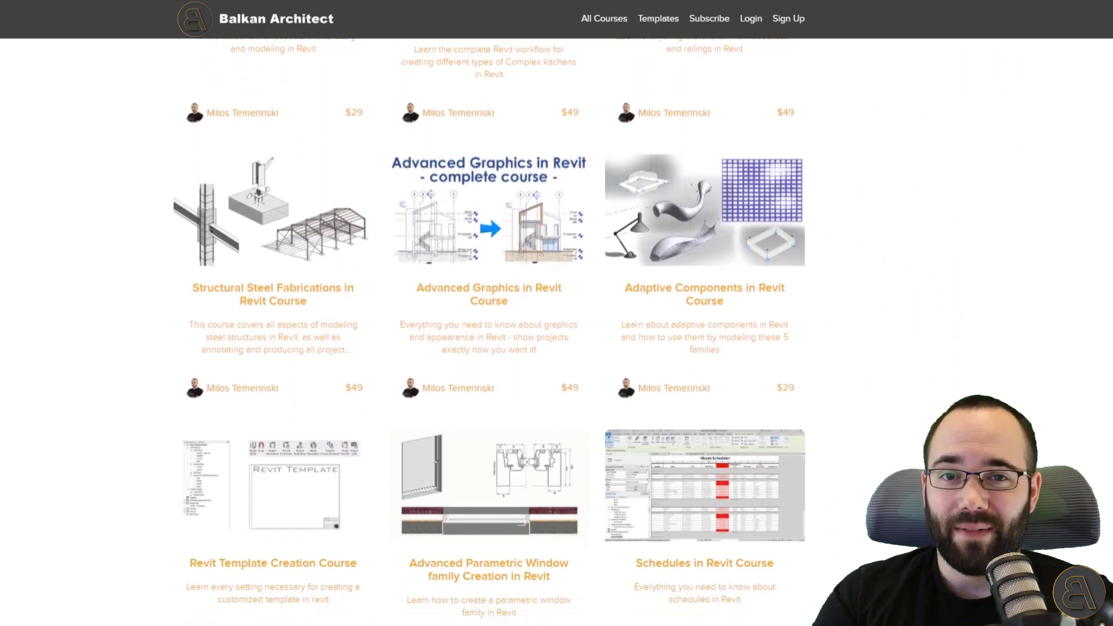
scroll(489, 331, down, 6)
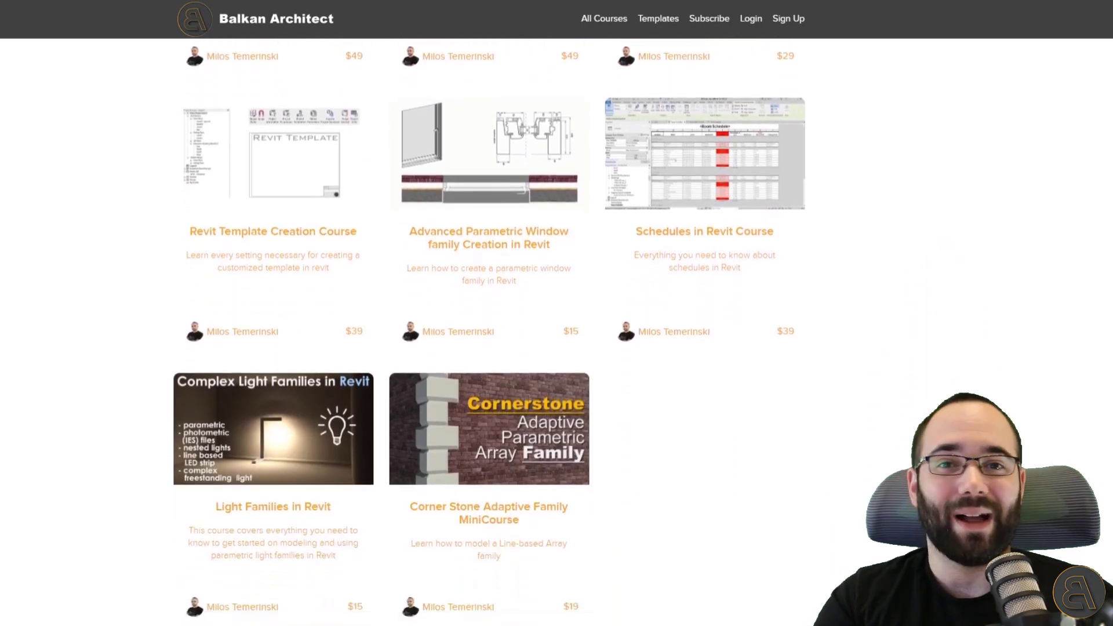
scroll(488, 330, down, 2)
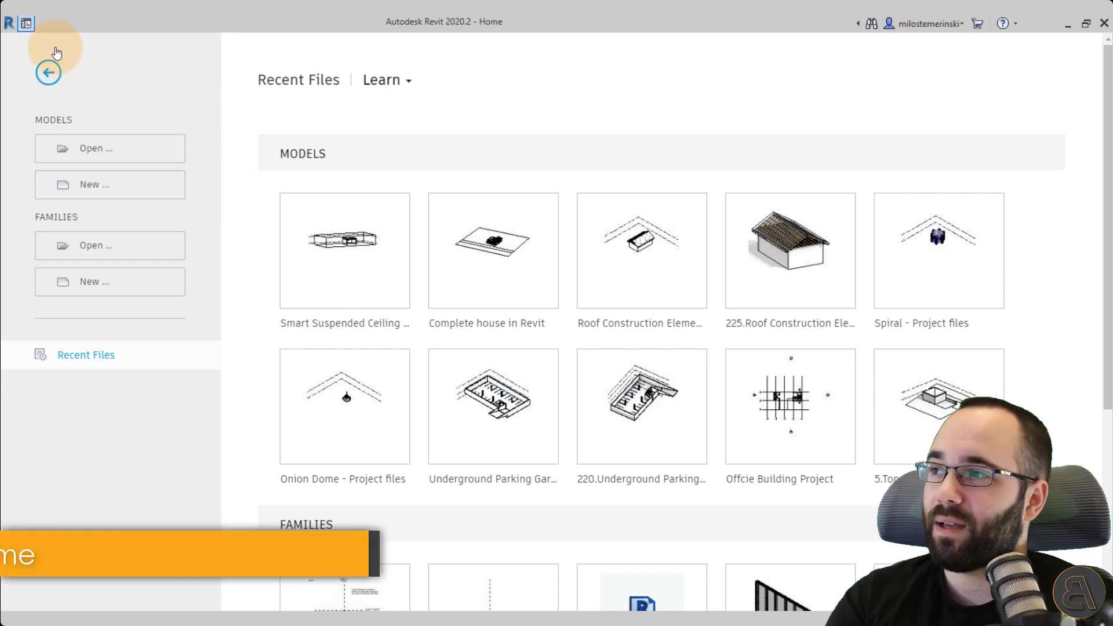
Step: Close the Revit Home screen and bring up the File menu's recent documents
click(24, 23)
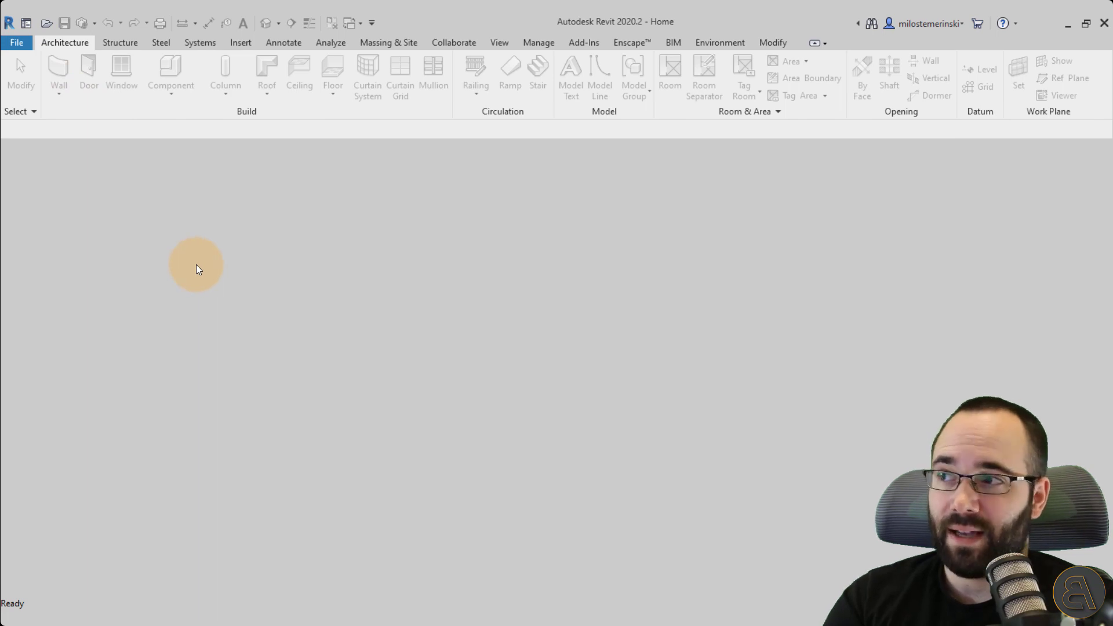
click(27, 44)
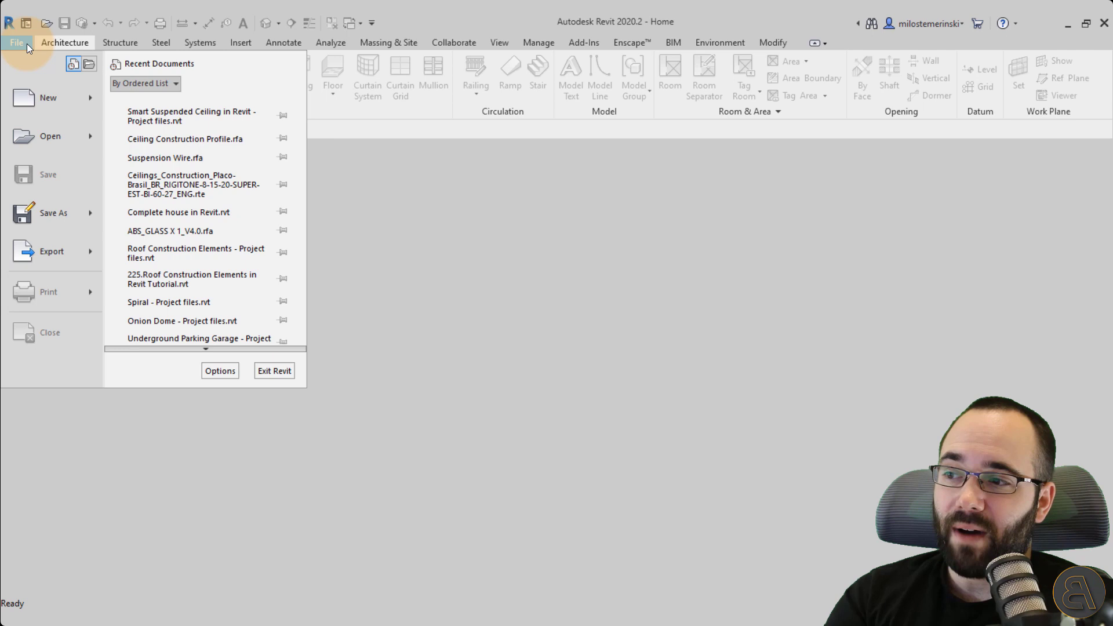
scroll(133, 232, down, 1)
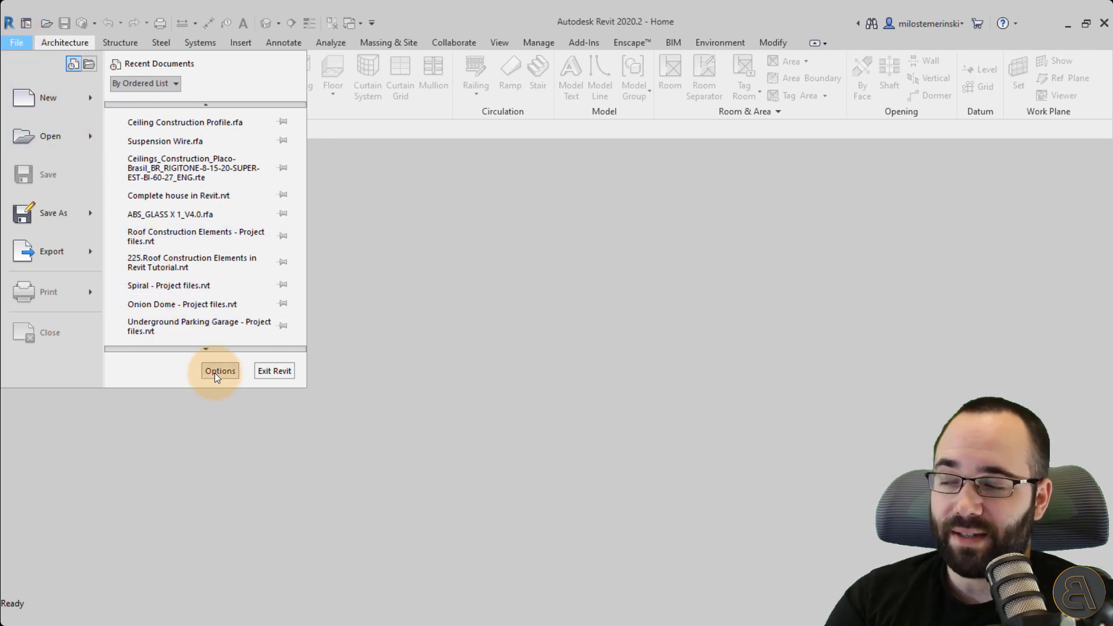
Step: Open Options, shift the dialog to the left, and switch to File Locations
click(219, 371)
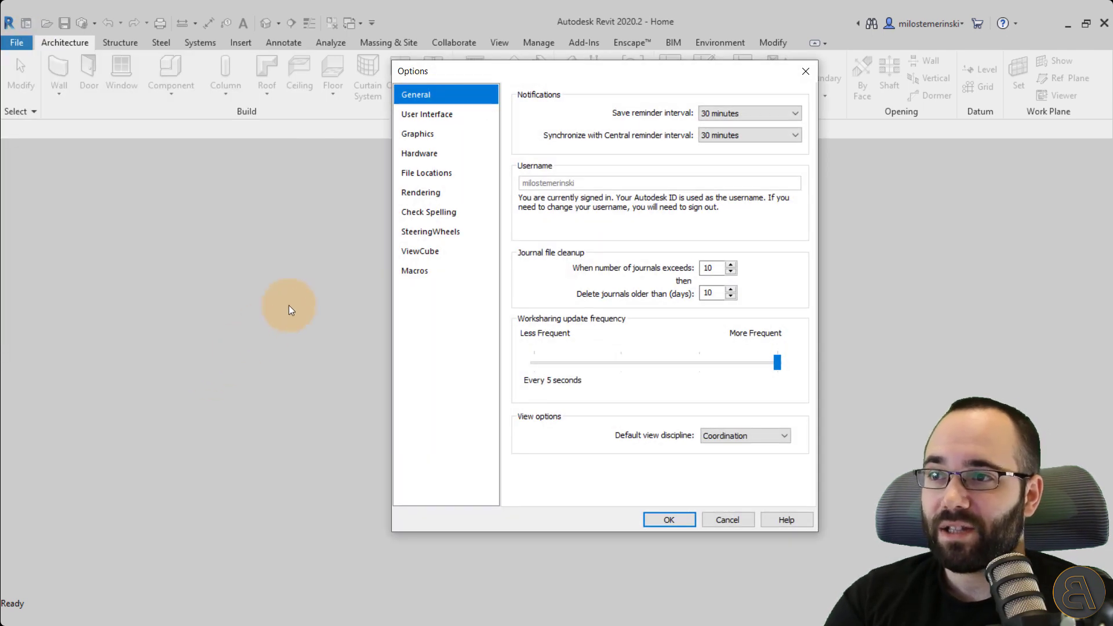
drag(550, 72, 280, 90)
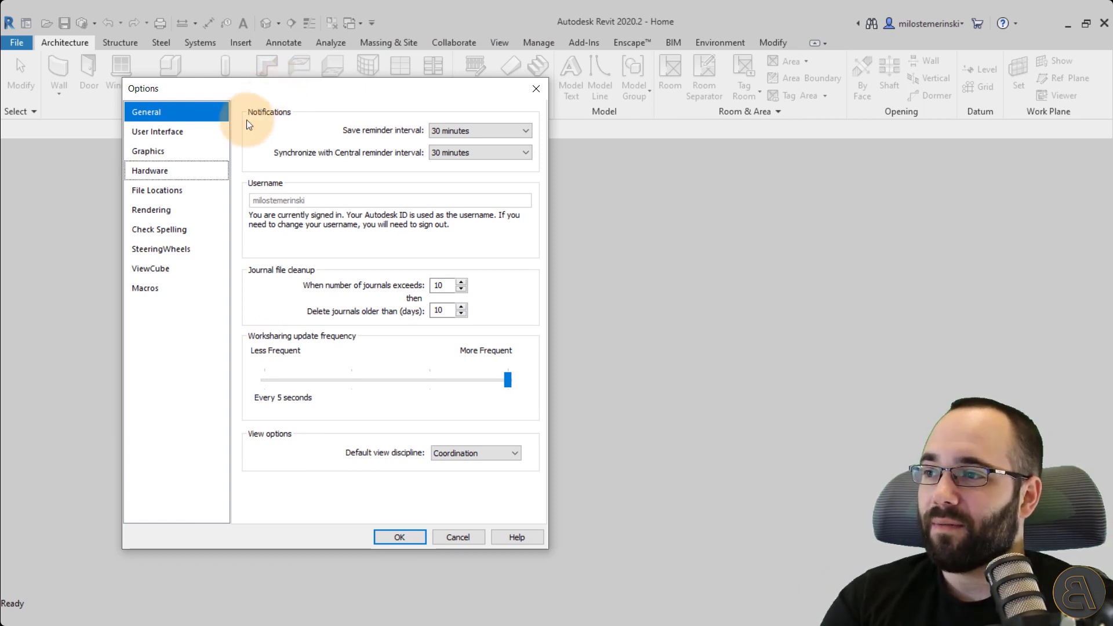
click(178, 192)
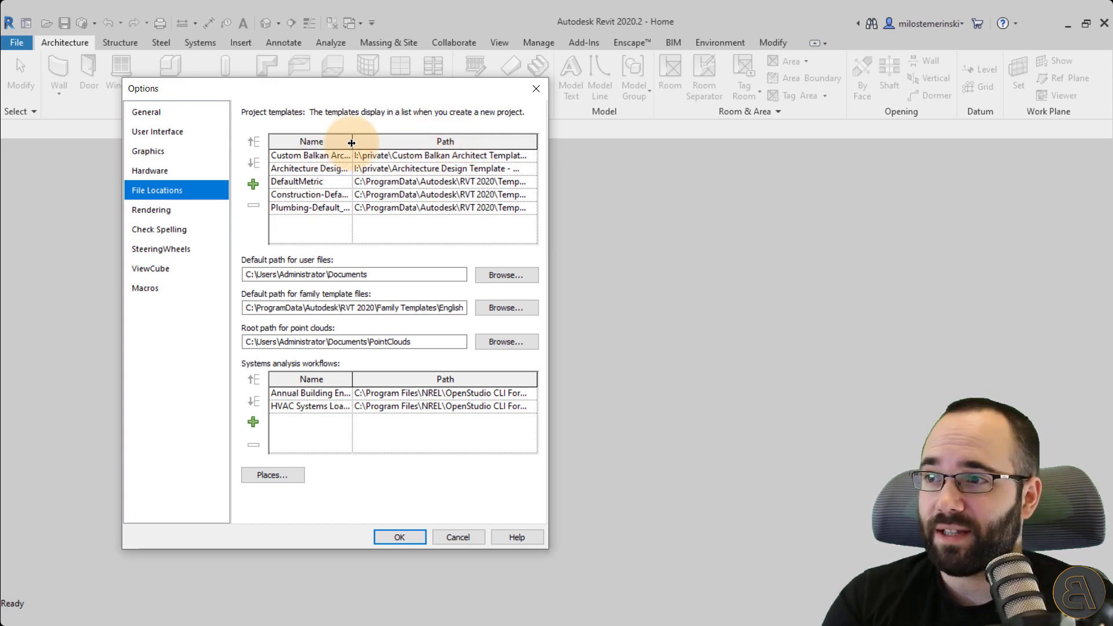
Step: Widen the template Name column; select Custom Balkan Architect and Architecture Design - Metric templates
drag(353, 141, 434, 139)
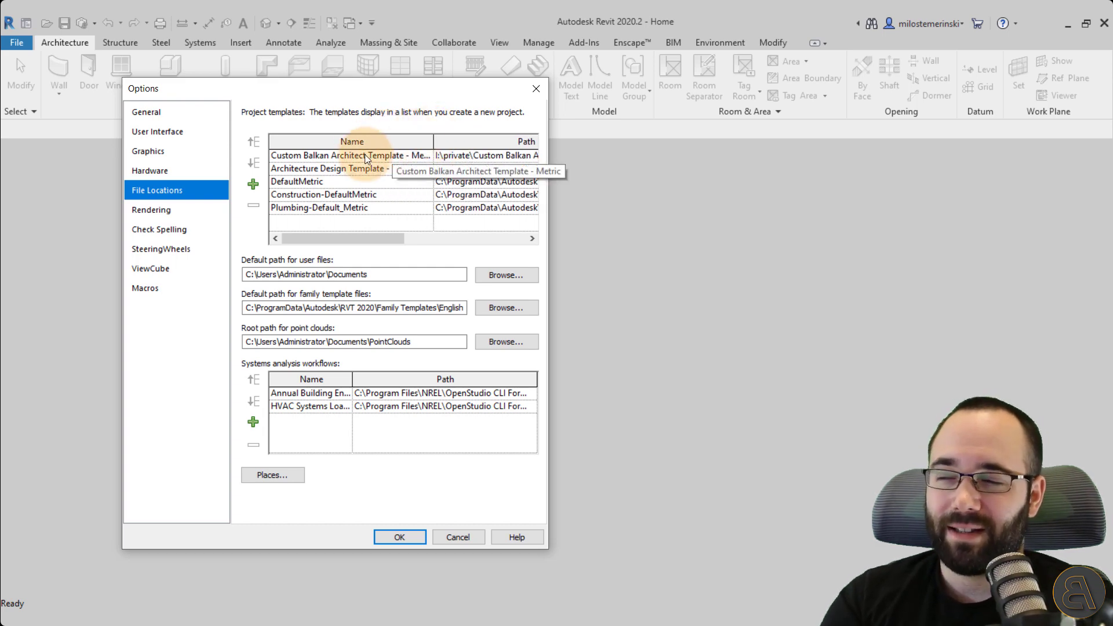
click(366, 157)
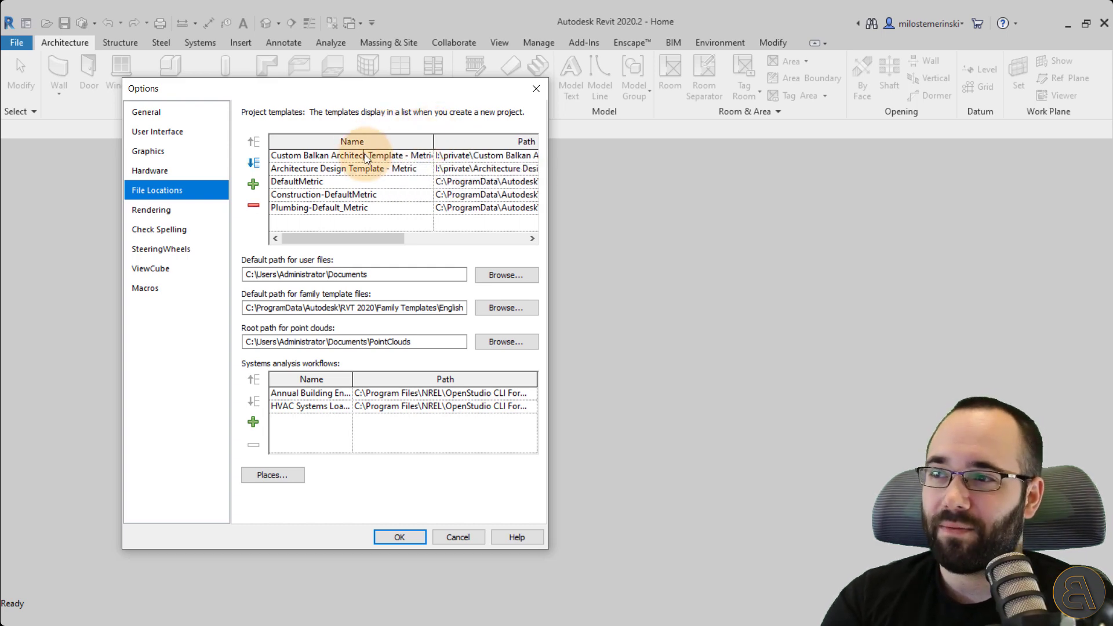
click(414, 169)
click(426, 169)
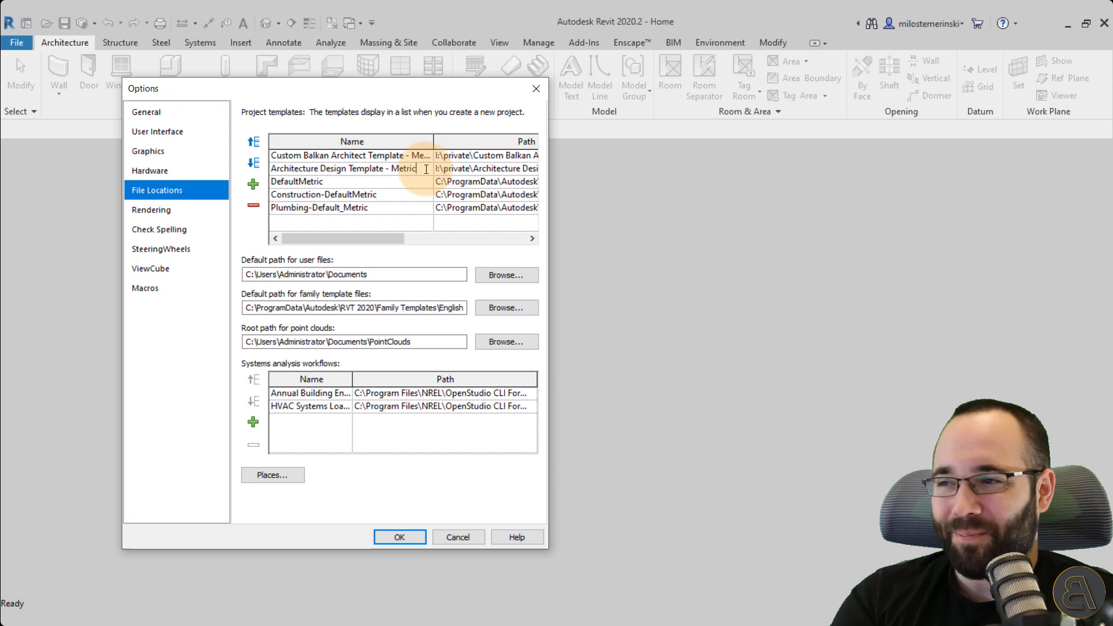
click(391, 275)
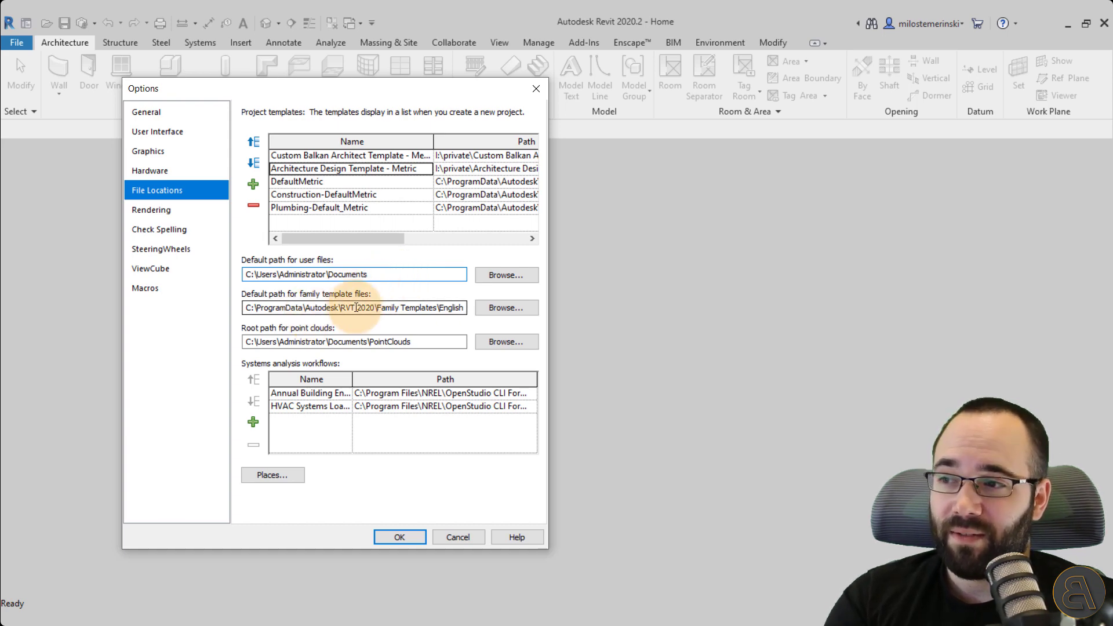
drag(356, 308, 441, 307)
click(423, 307)
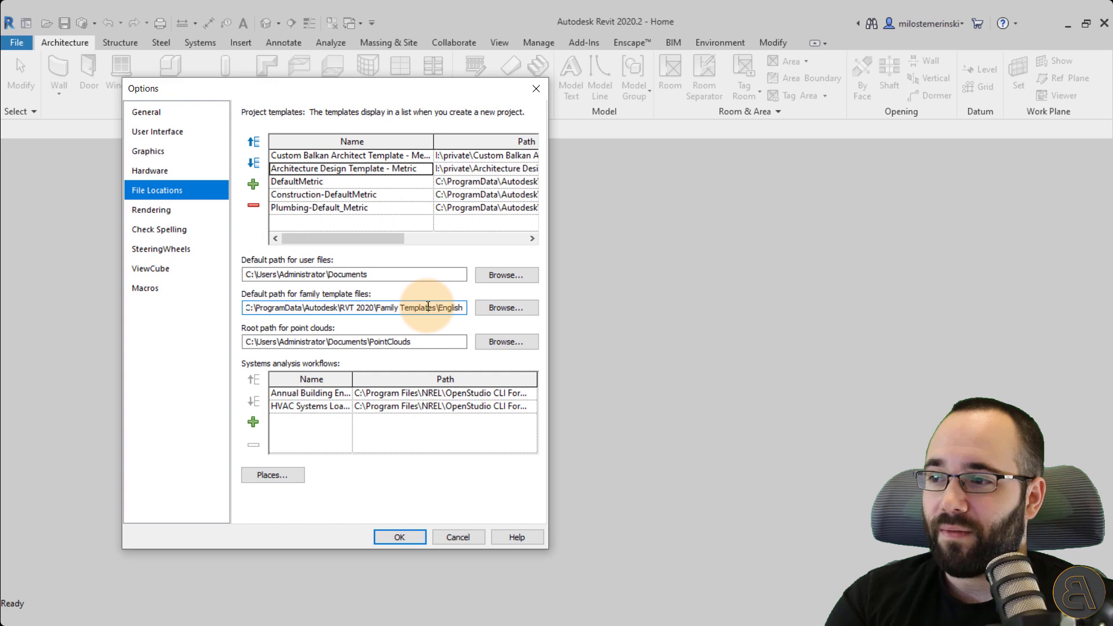
Step: Open Places and inspect the Metric Library path's Libraries\US Metric portion
click(279, 476)
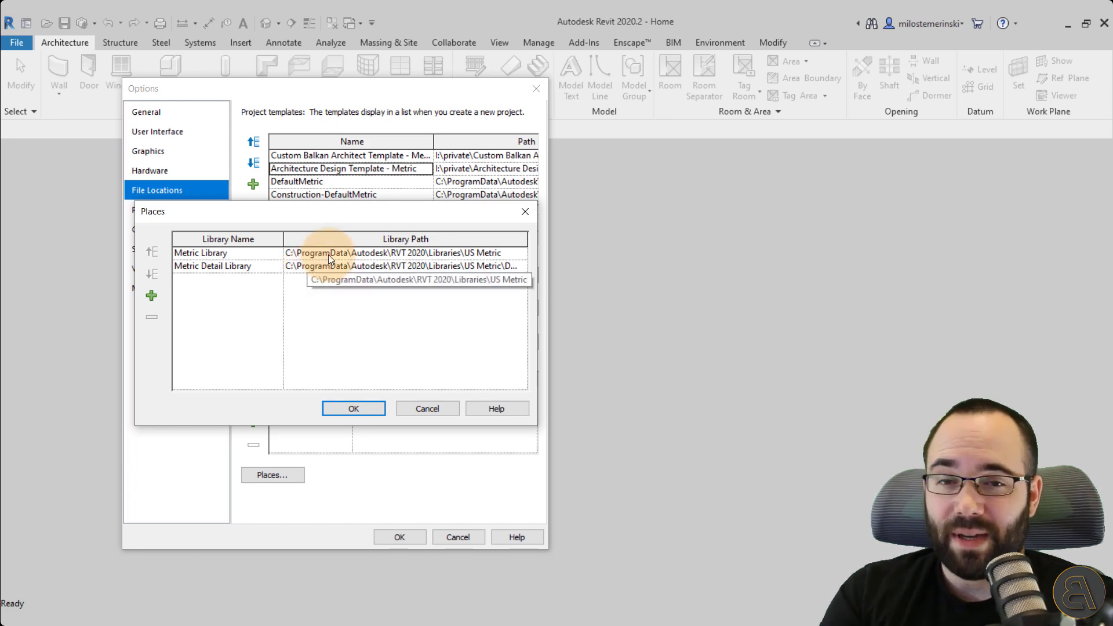
click(328, 255)
click(337, 255)
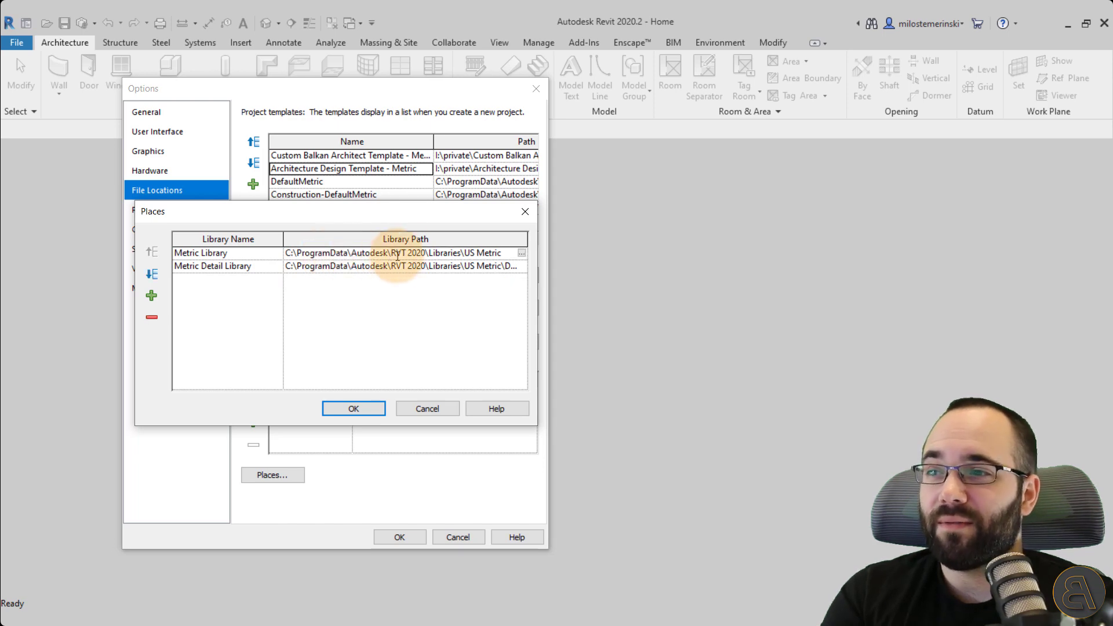
drag(431, 256, 513, 256)
click(501, 256)
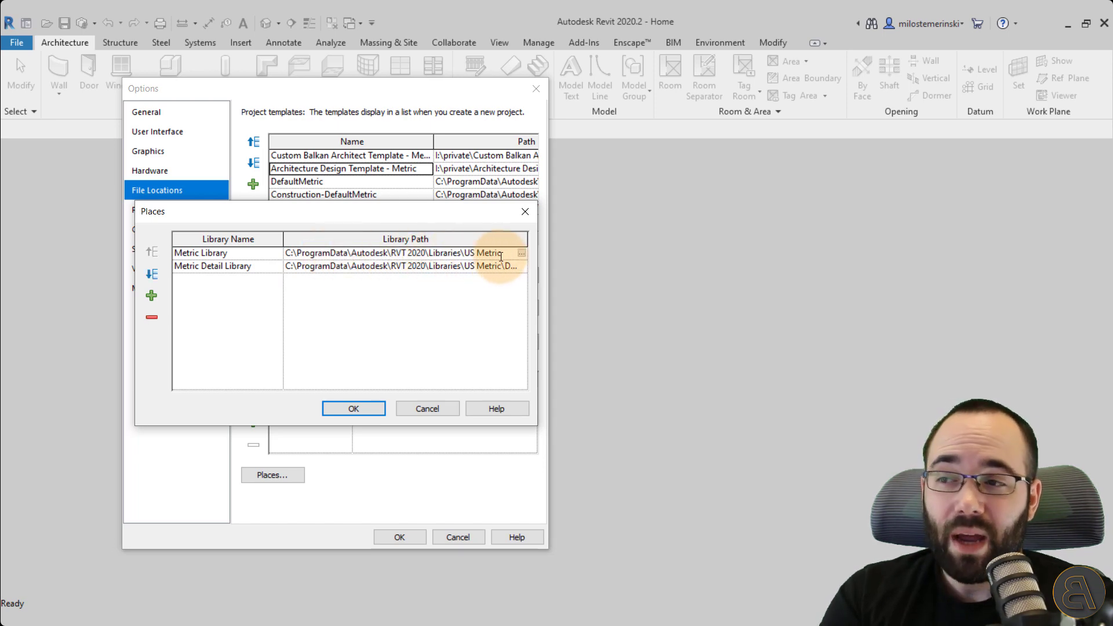
Step: Cancel the Metric Library folder browse and Places without changes, then reopen Places
click(522, 254)
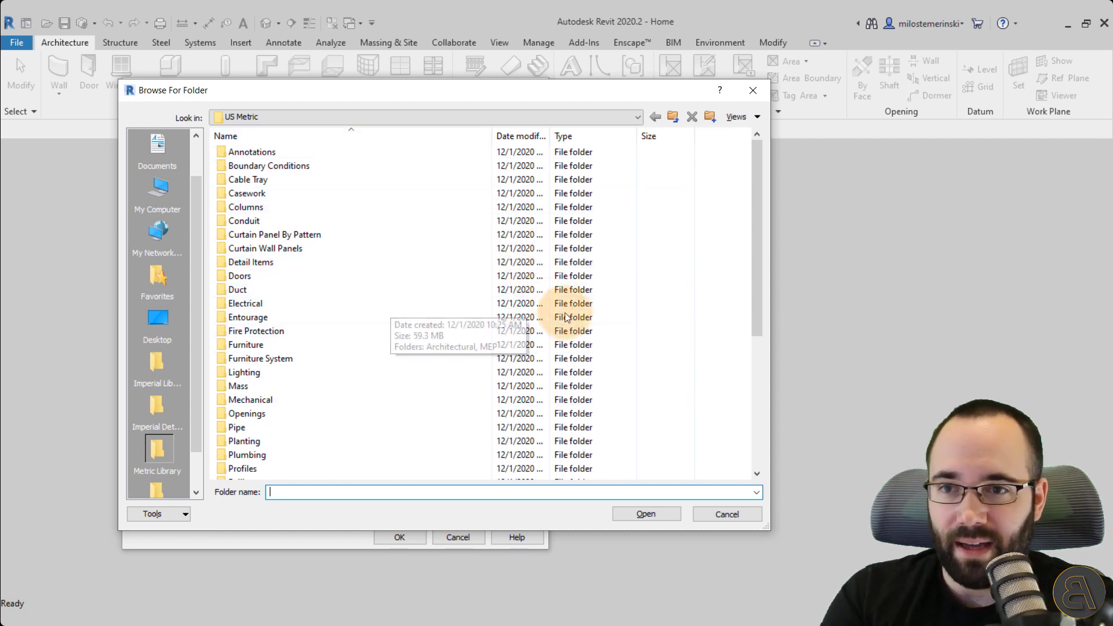
click(714, 514)
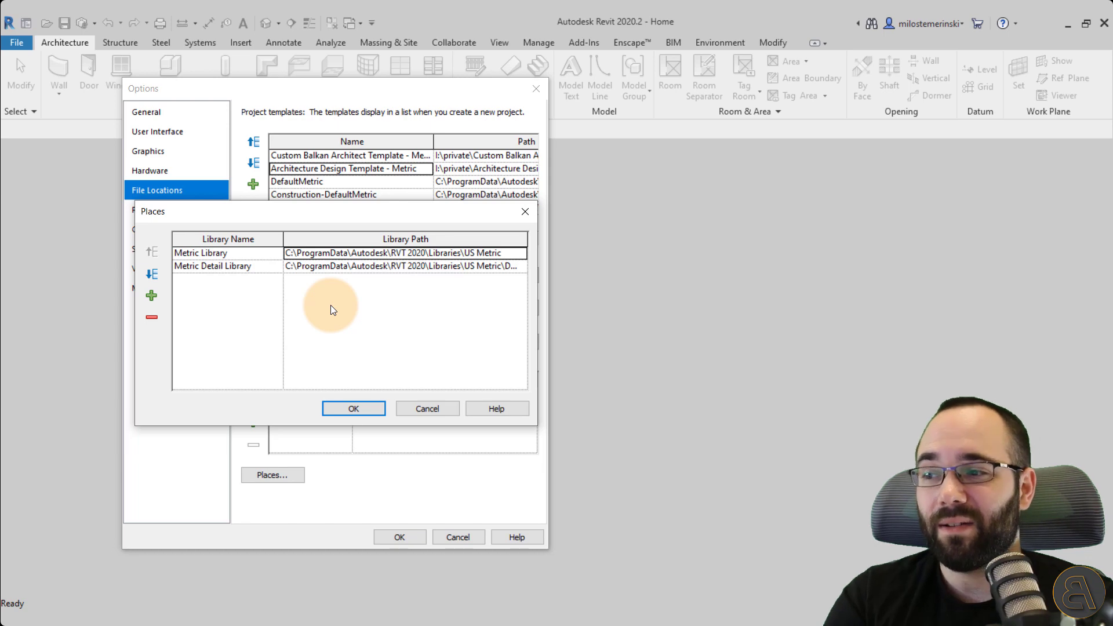
click(426, 412)
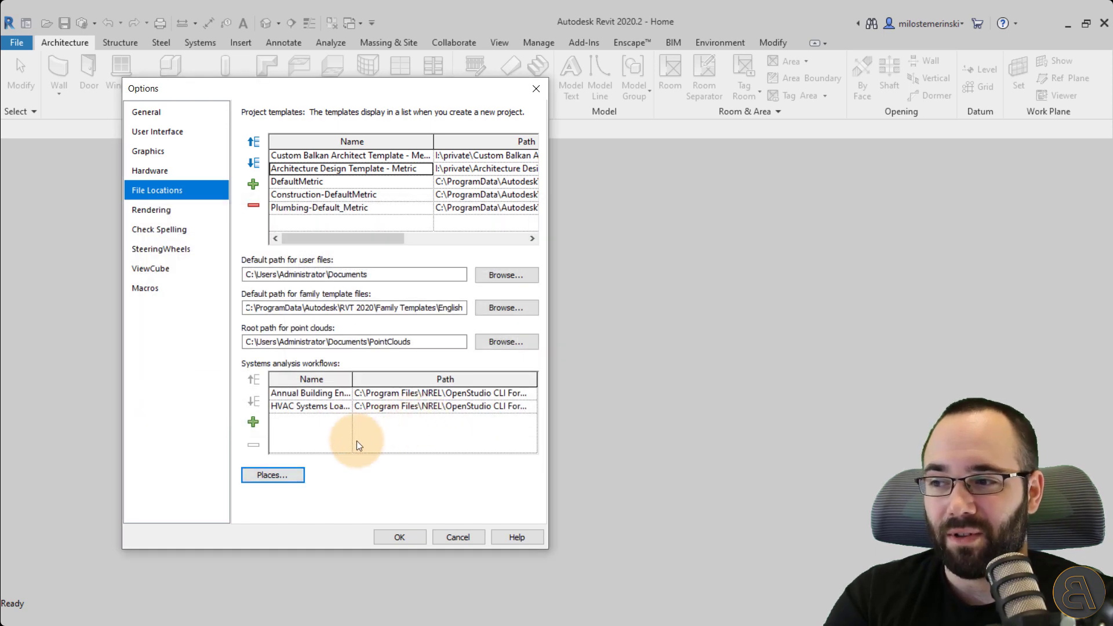
click(255, 478)
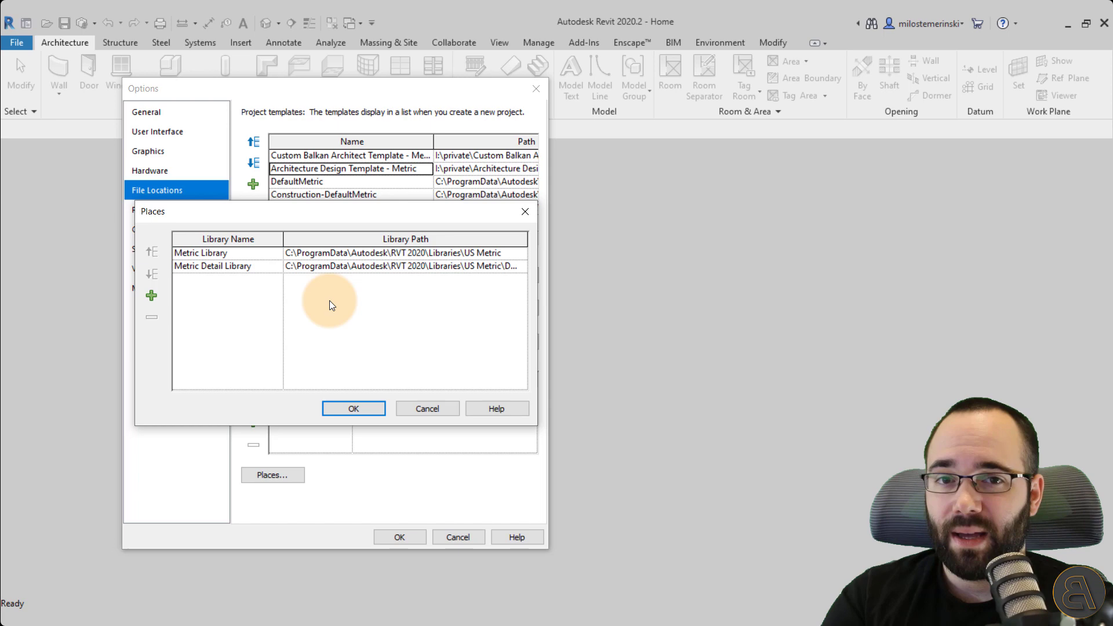
Step: Add a new library place and rename it to Imerial Library
click(230, 253)
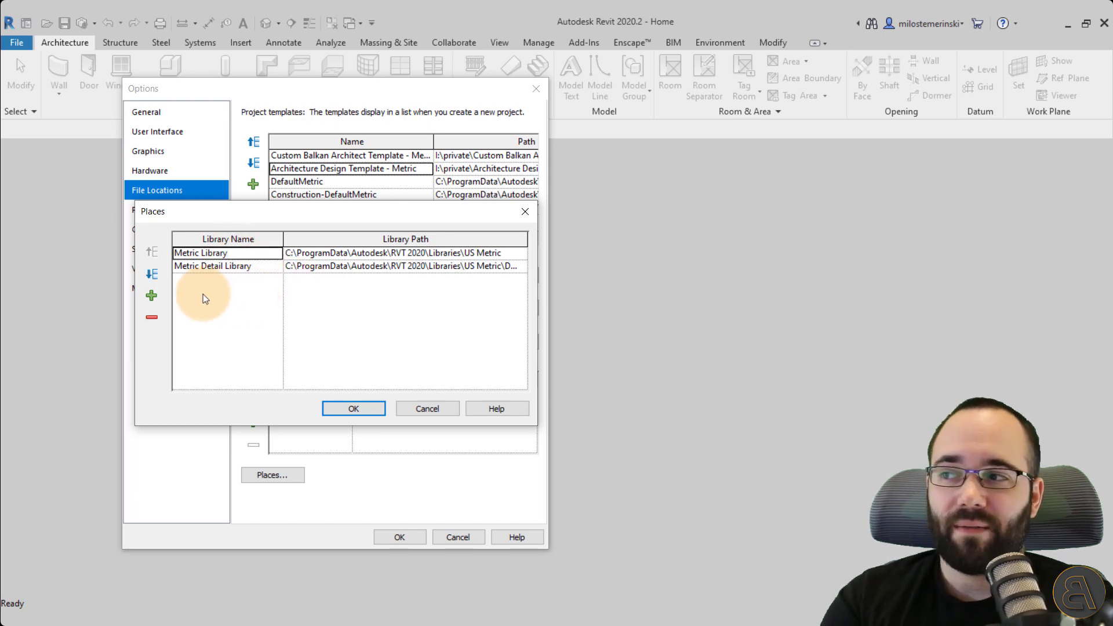
click(151, 295)
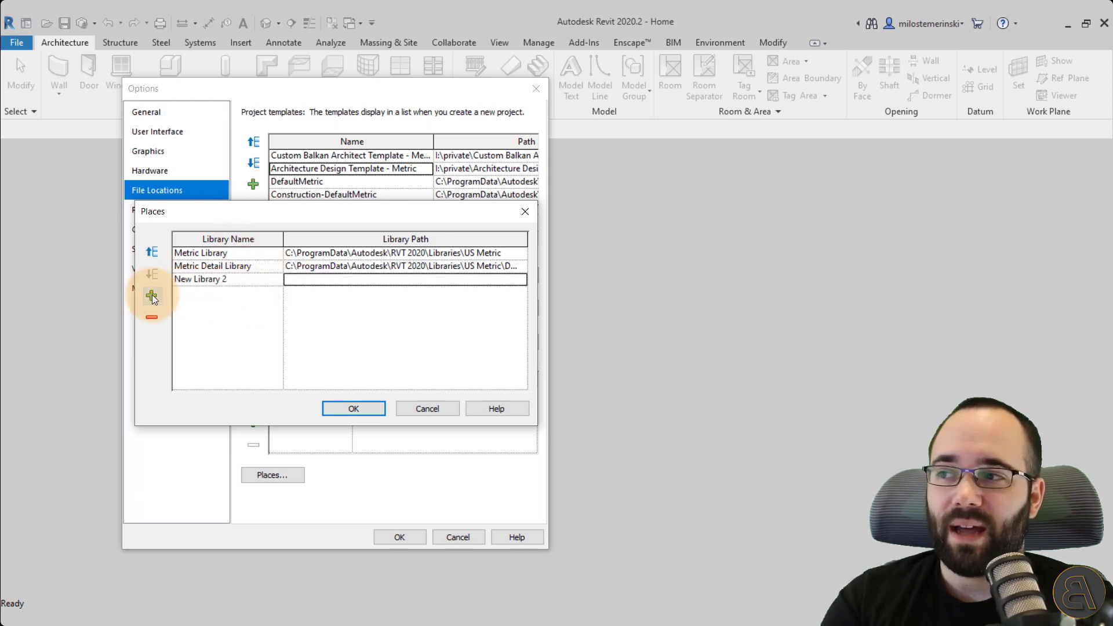
click(235, 280)
click(193, 279)
drag(193, 279, 159, 277)
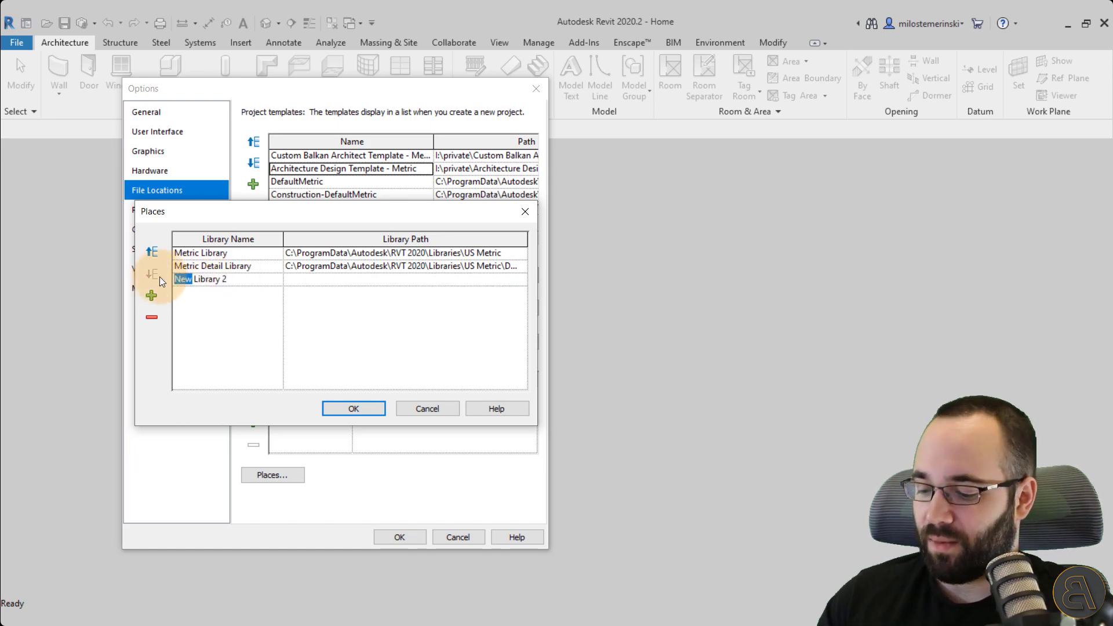
text(Imerioa)
key(BackSpace)
key(BackSpace)
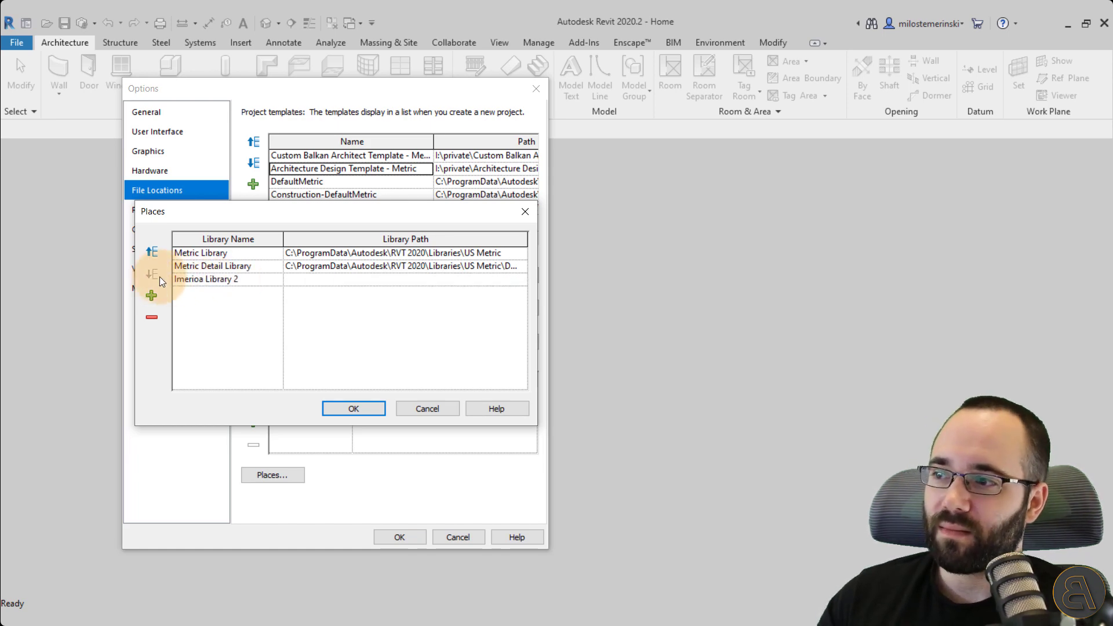
text(al)
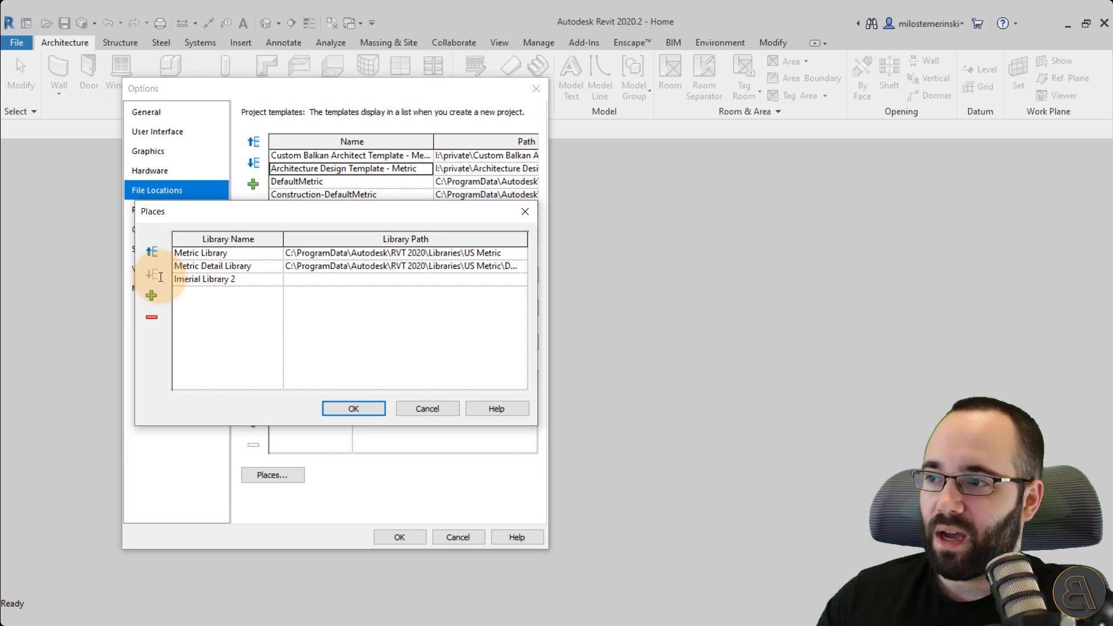
drag(202, 278, 248, 279)
click(248, 279)
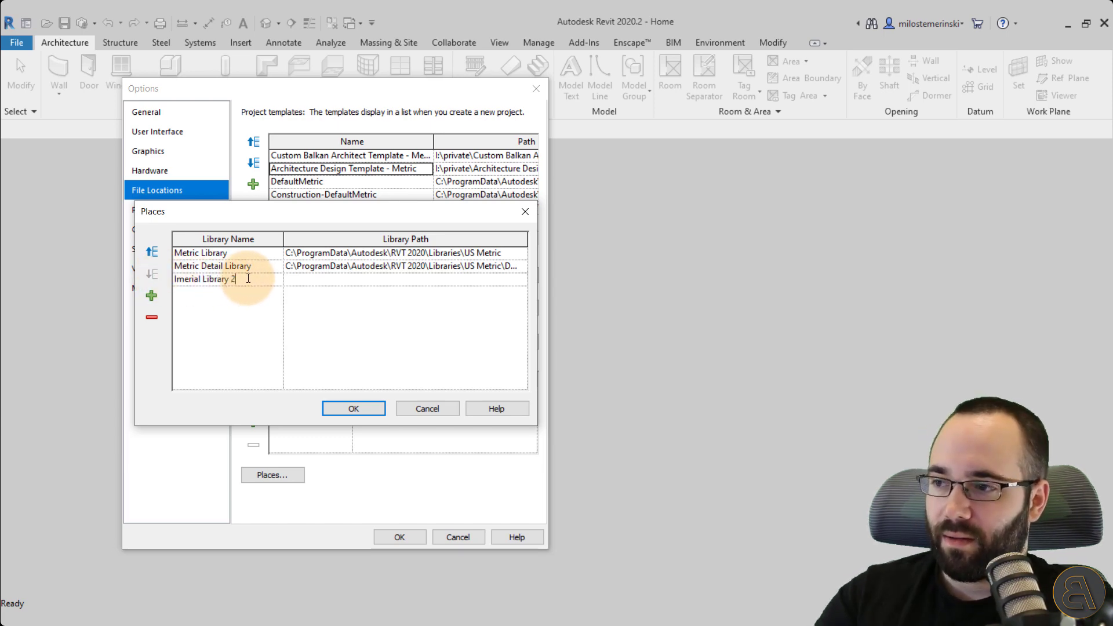
key(BackSpace)
key(BackSpace)
Step: Set the new library's path to the US Imperial folder
click(520, 280)
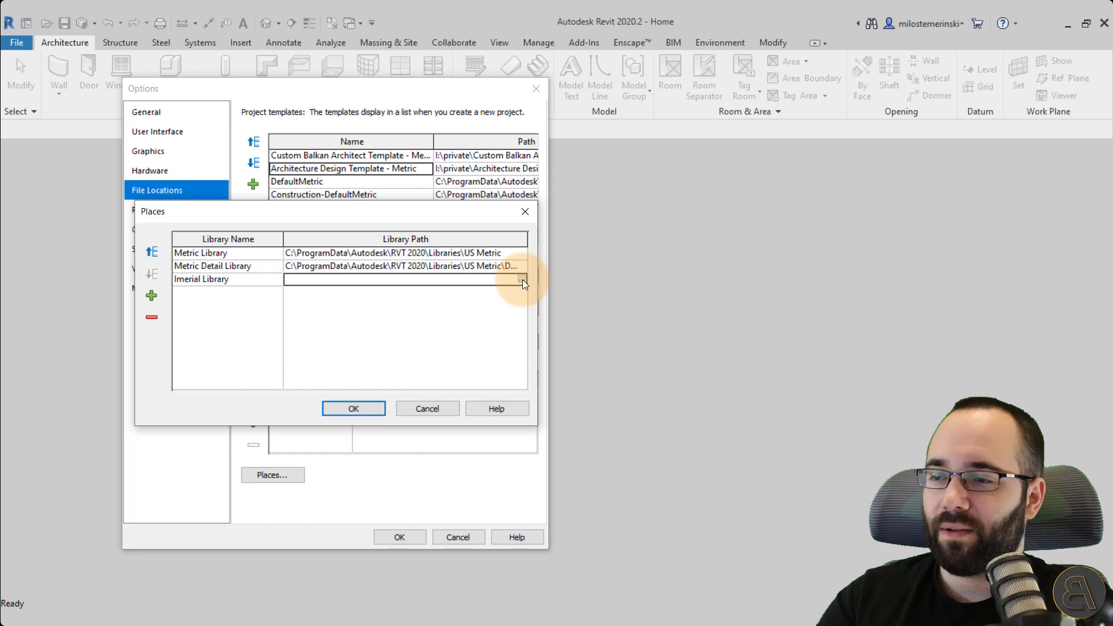
click(522, 279)
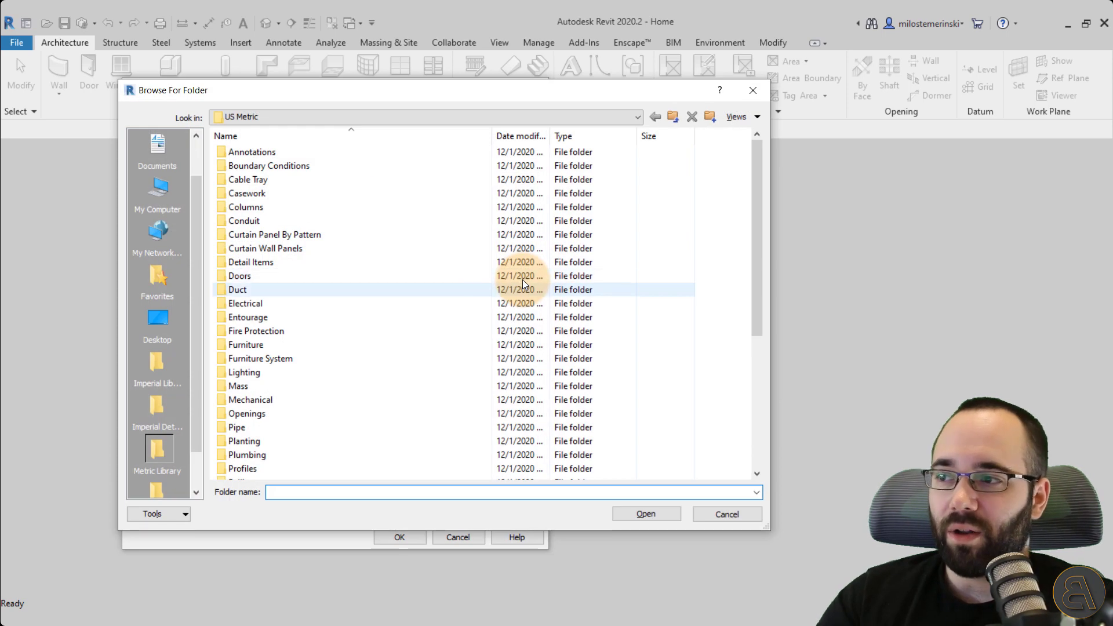
click(159, 370)
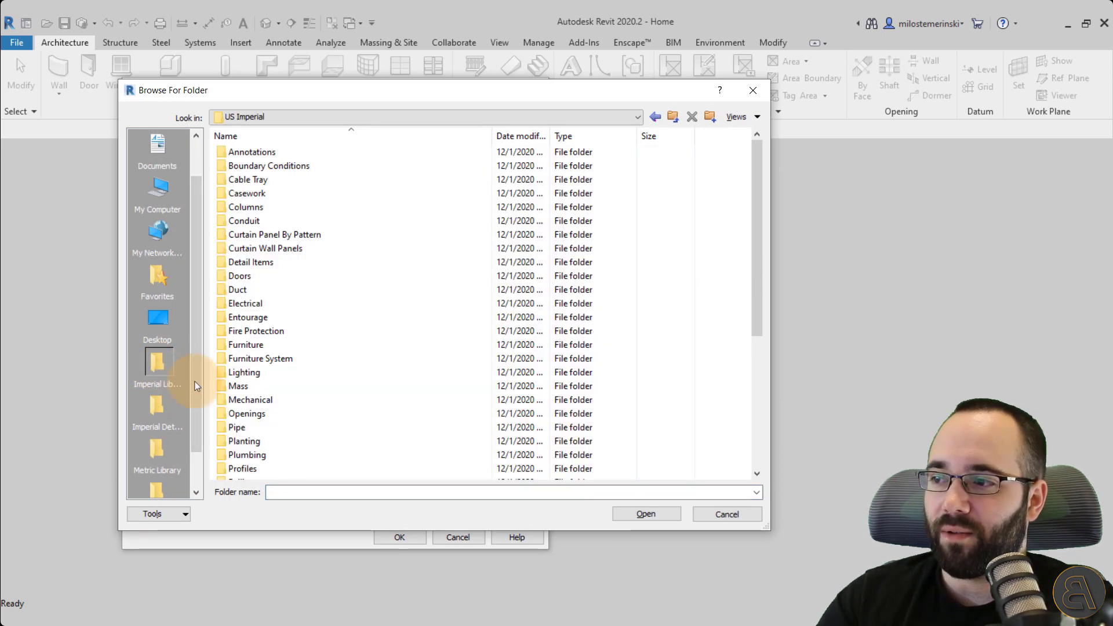
click(647, 515)
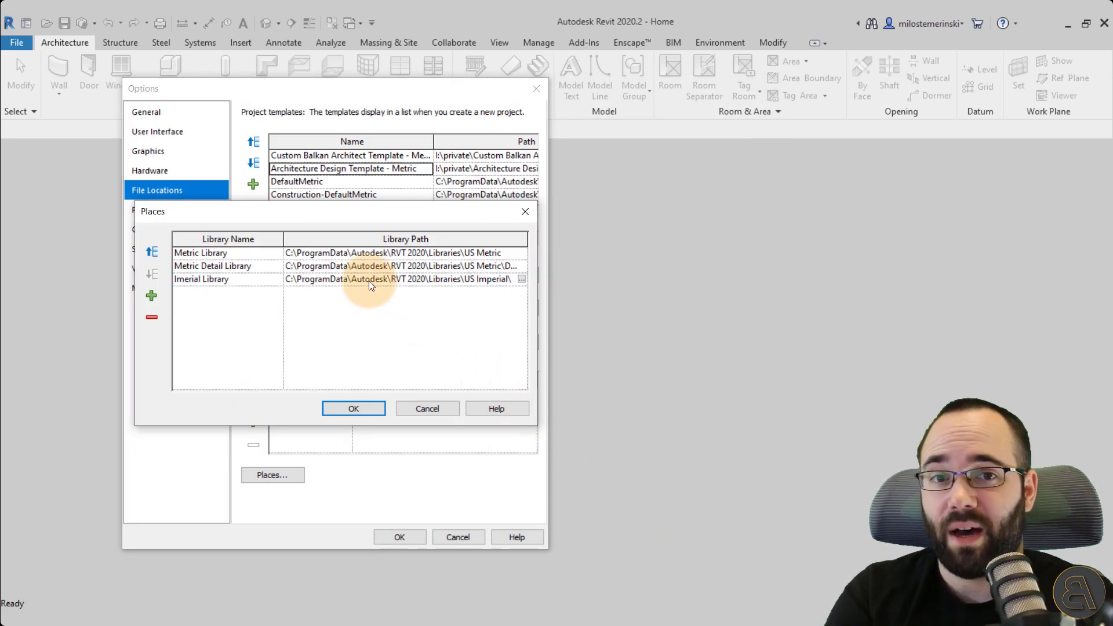
Step: Remove the Imerial Library place, accept Places, and show the Graphics settings
click(193, 282)
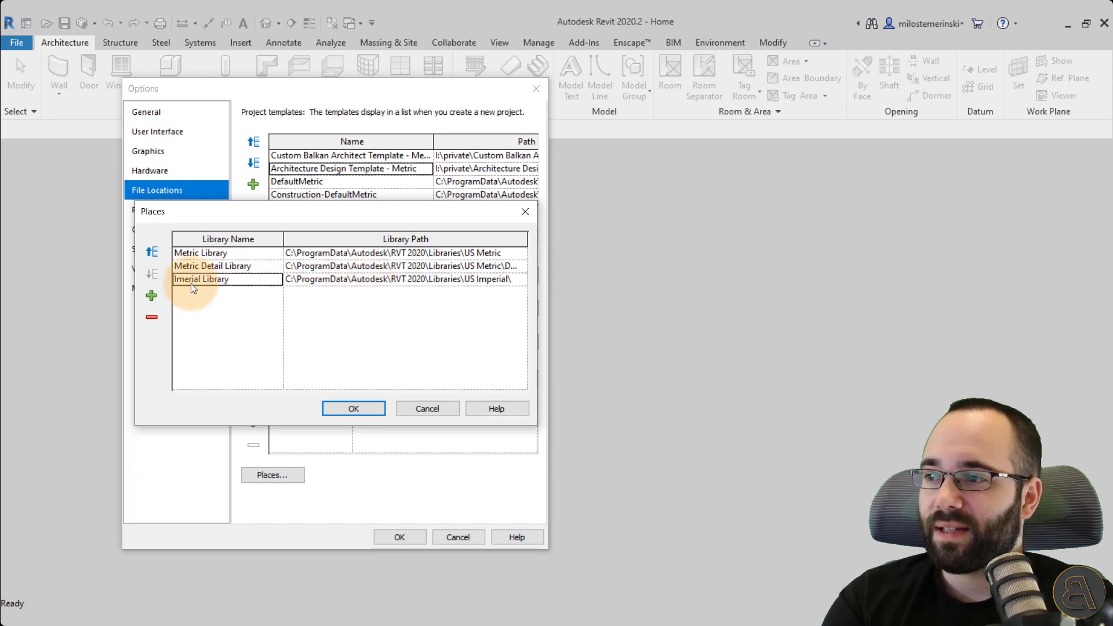
click(152, 319)
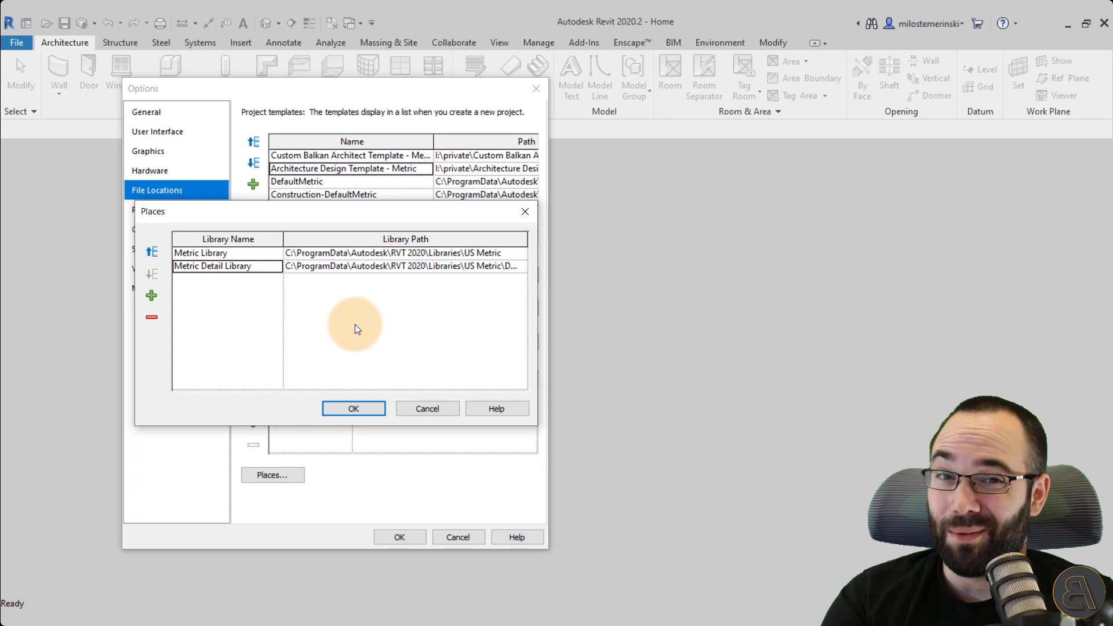
click(349, 412)
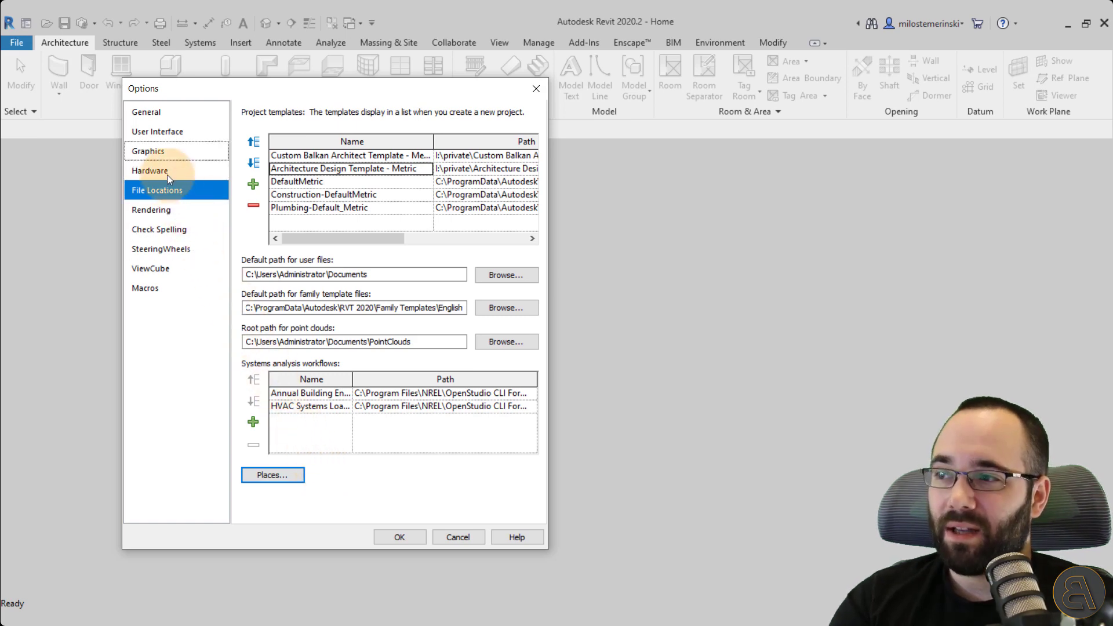
click(154, 152)
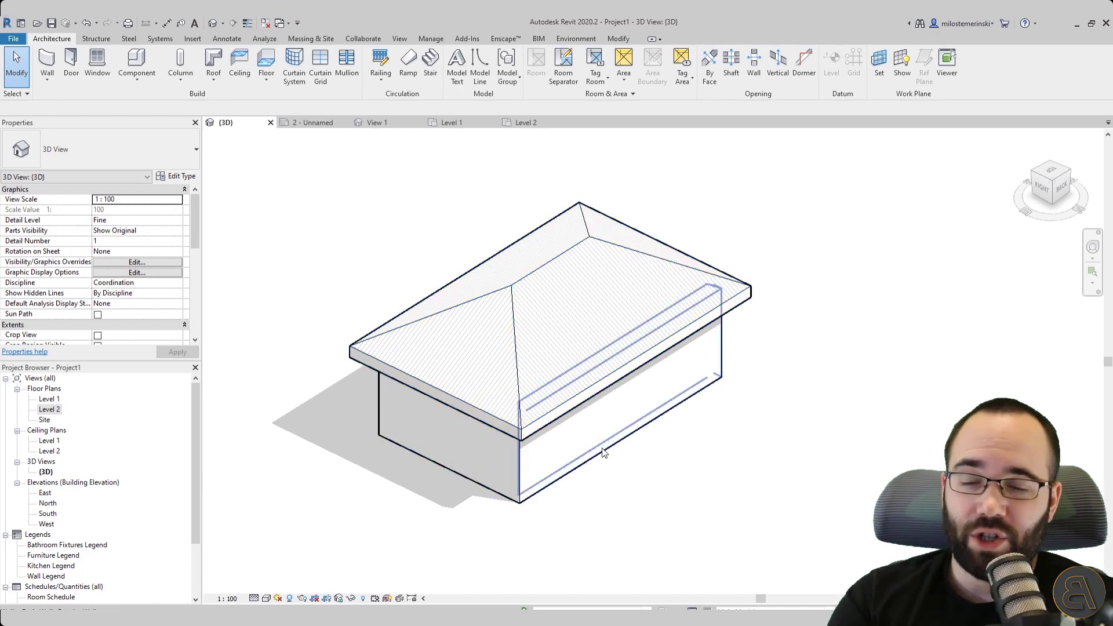
click(627, 376)
shift+middle_drag(742, 449, 738, 475)
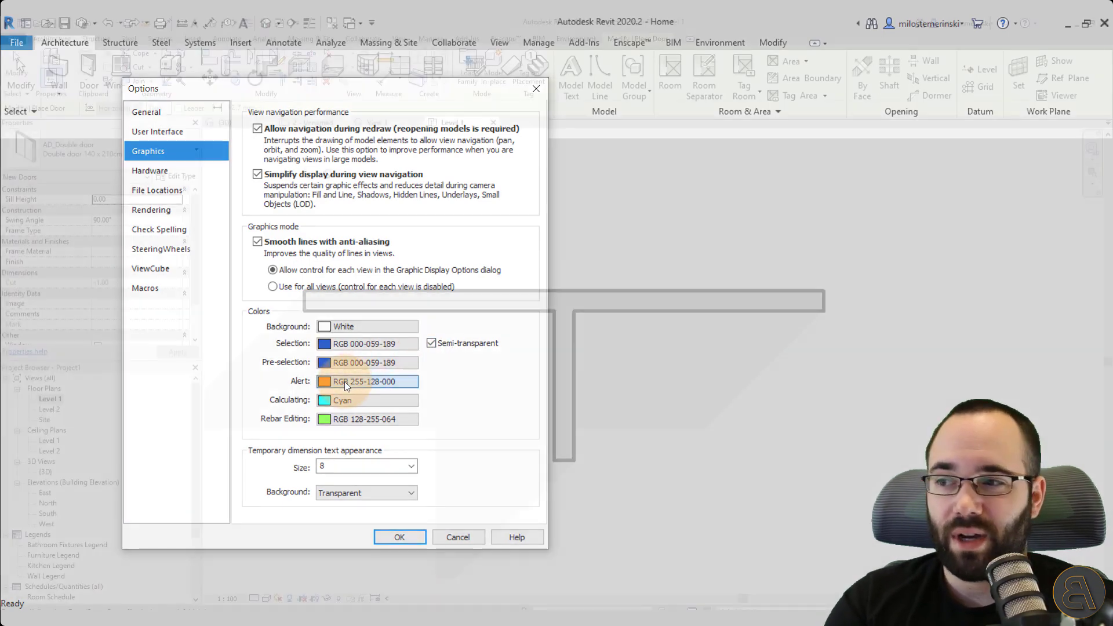
Step: Open the colour choice for the Alert colour in Graphics options
click(345, 381)
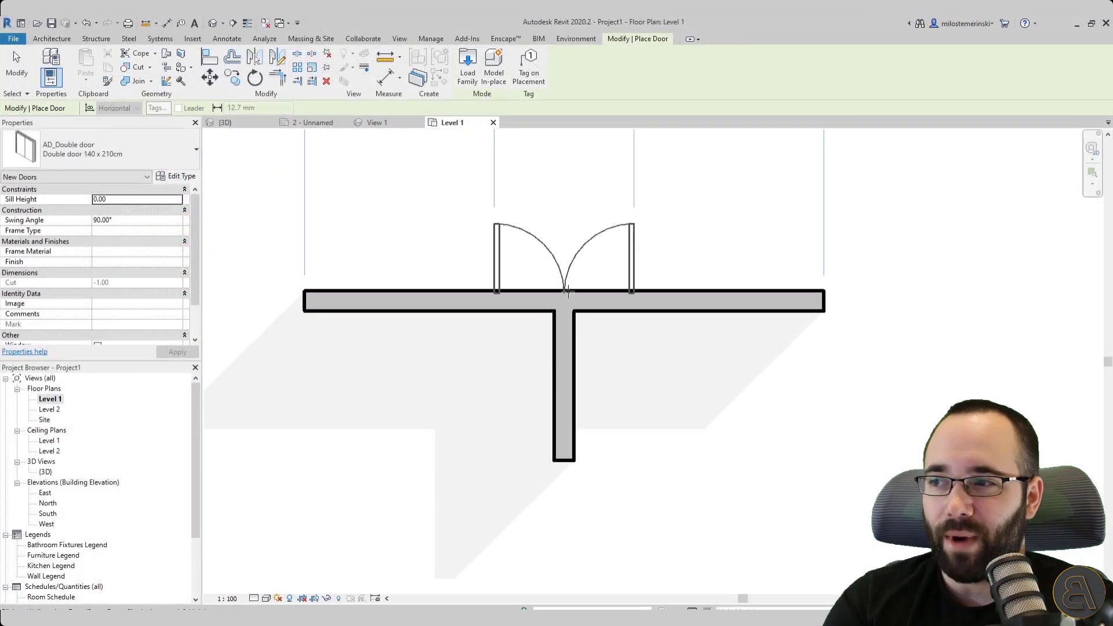
Step: Place the double door into the wall on the Level 1 plan
click(567, 292)
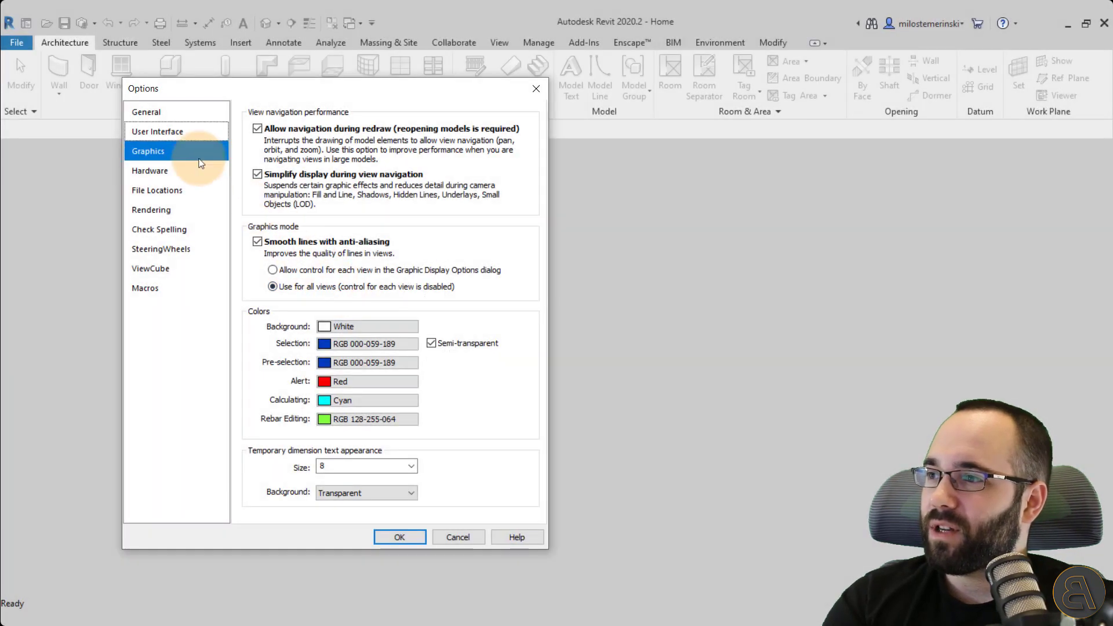
Step: In User Interface options, customize double-click settings and expand the Family action choices
click(175, 136)
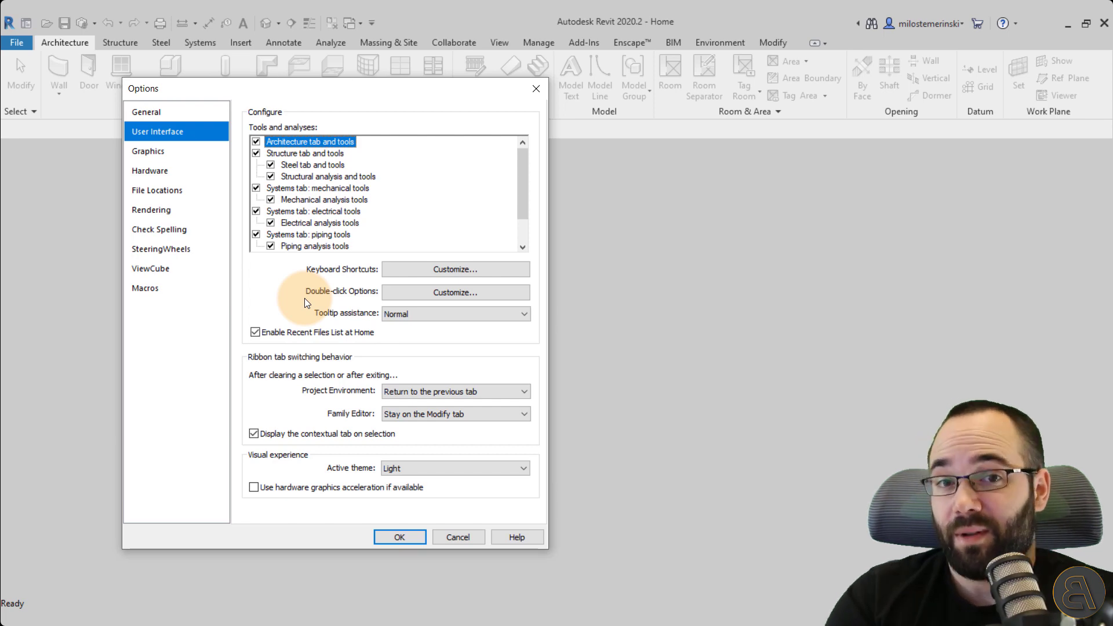
click(419, 292)
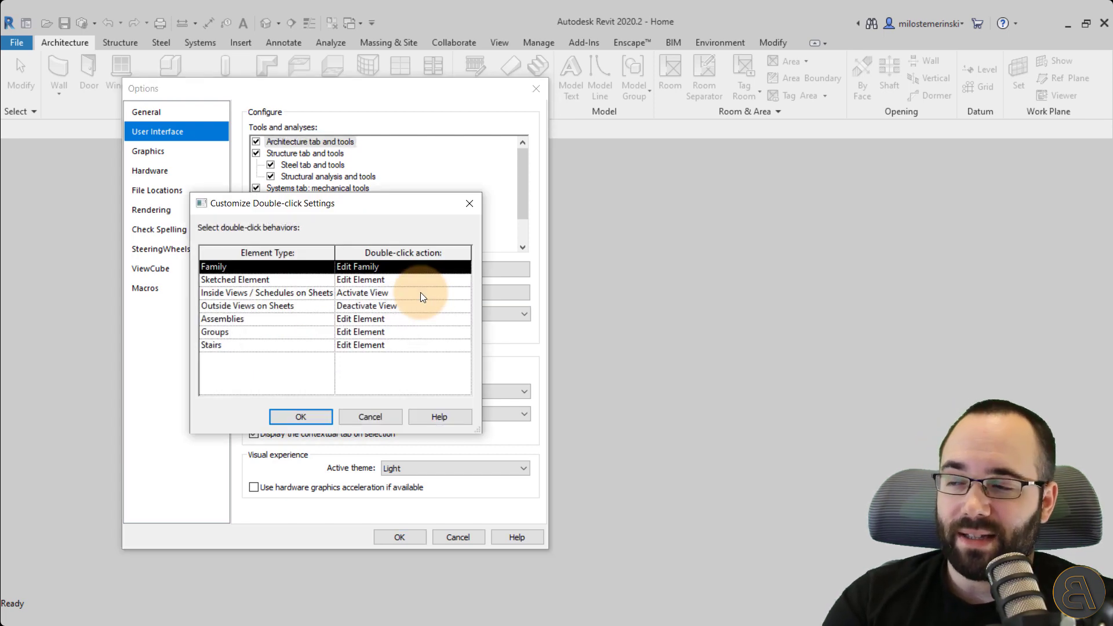
click(330, 267)
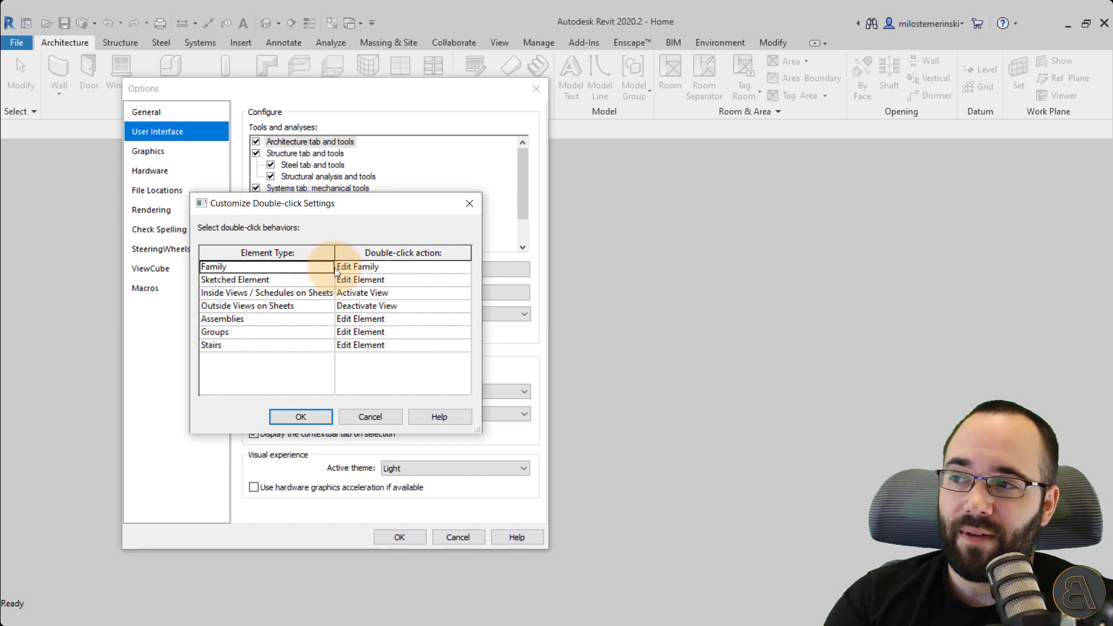
click(416, 269)
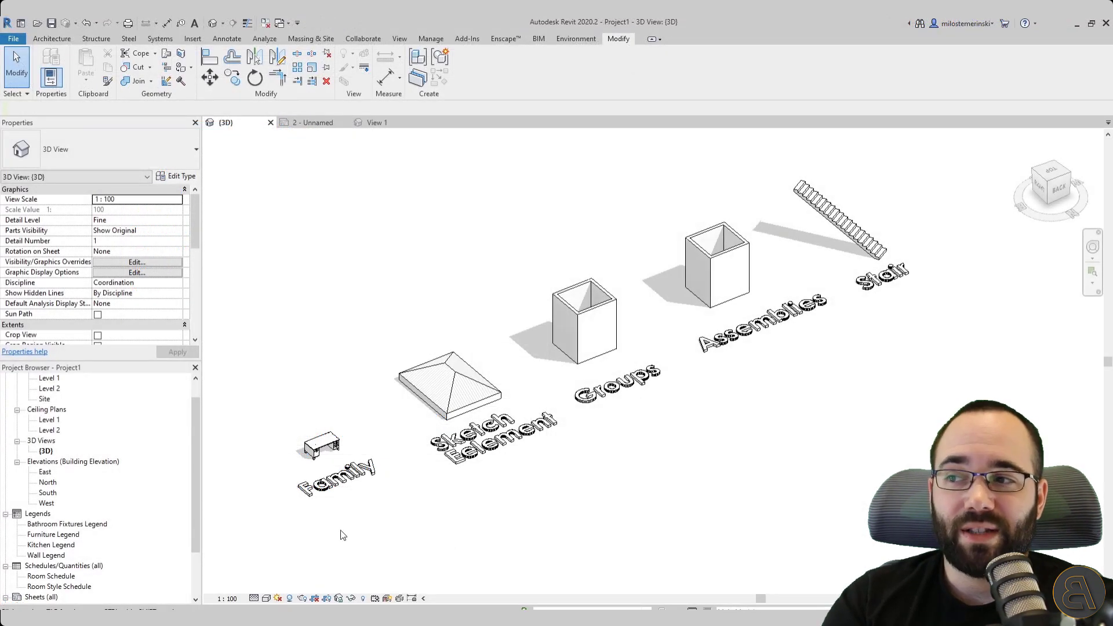
Step: Test double-clicking the desk family and roof sketch, keeping Edit Family and Edit Element
double_click(316, 445)
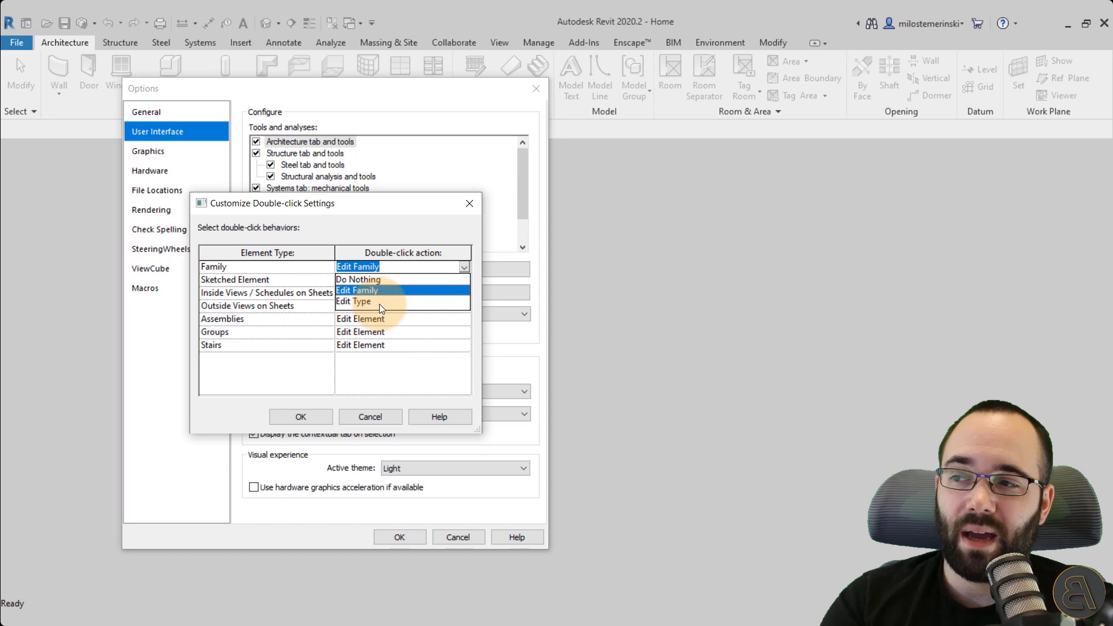
click(464, 270)
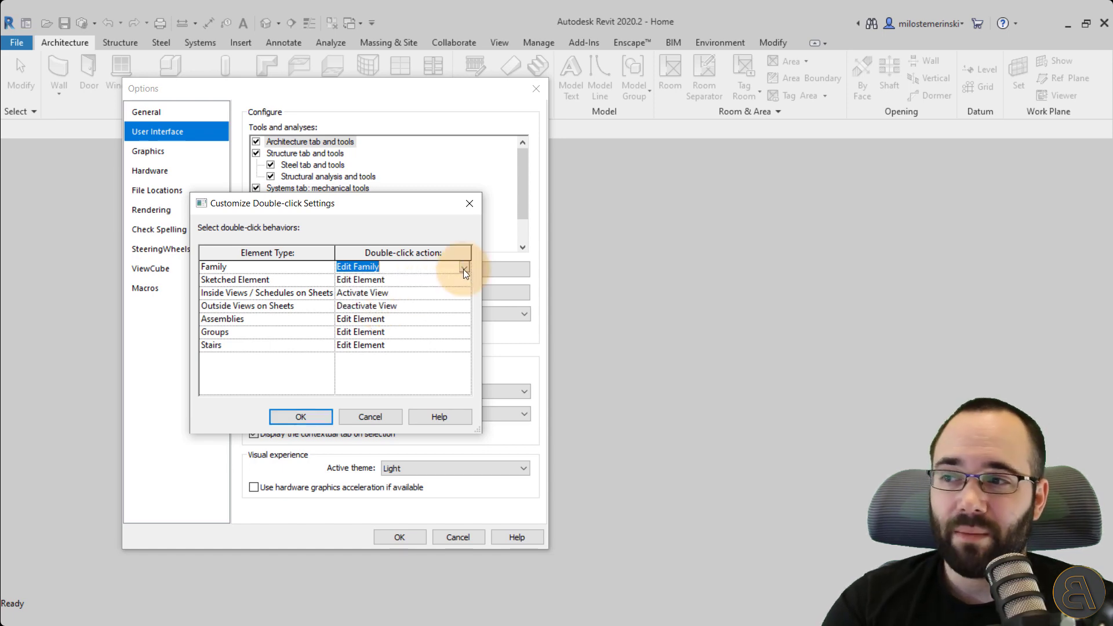
click(434, 272)
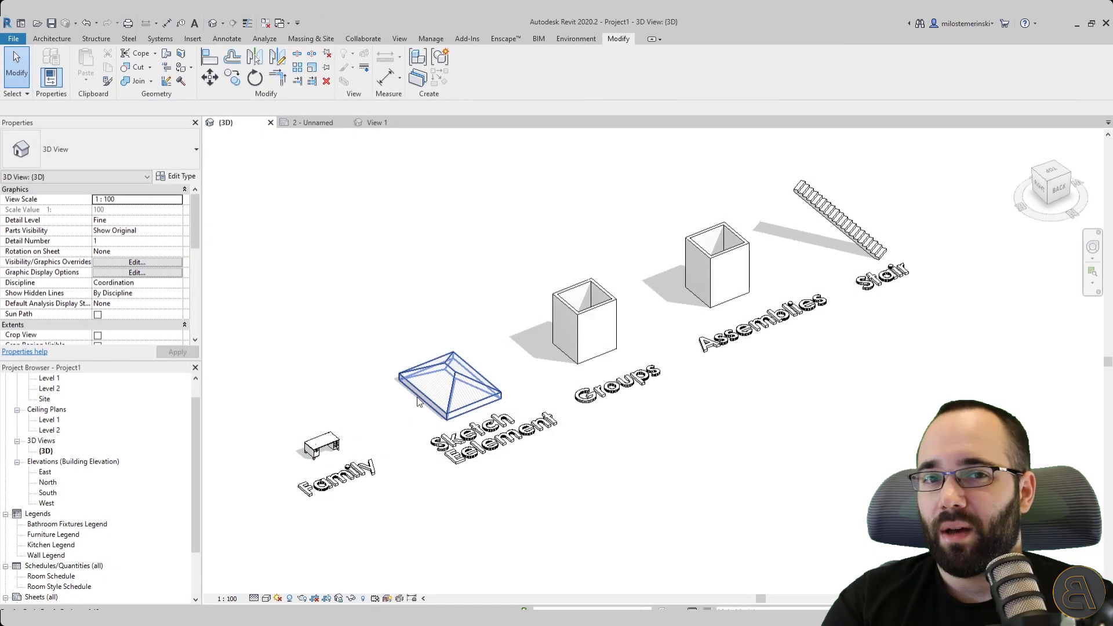
double_click(418, 400)
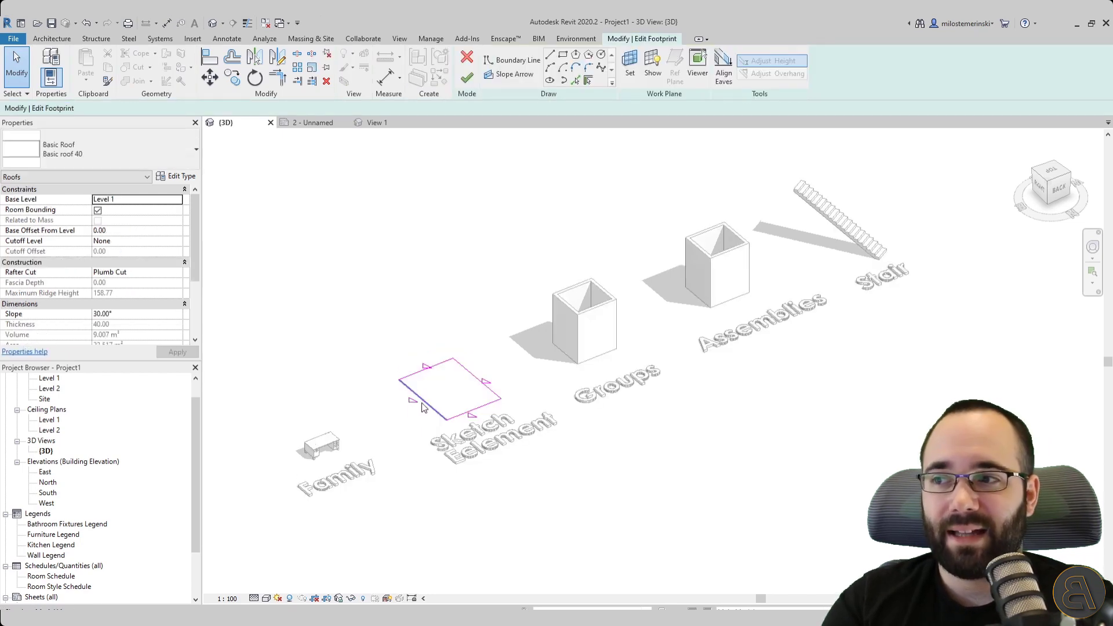
click(422, 407)
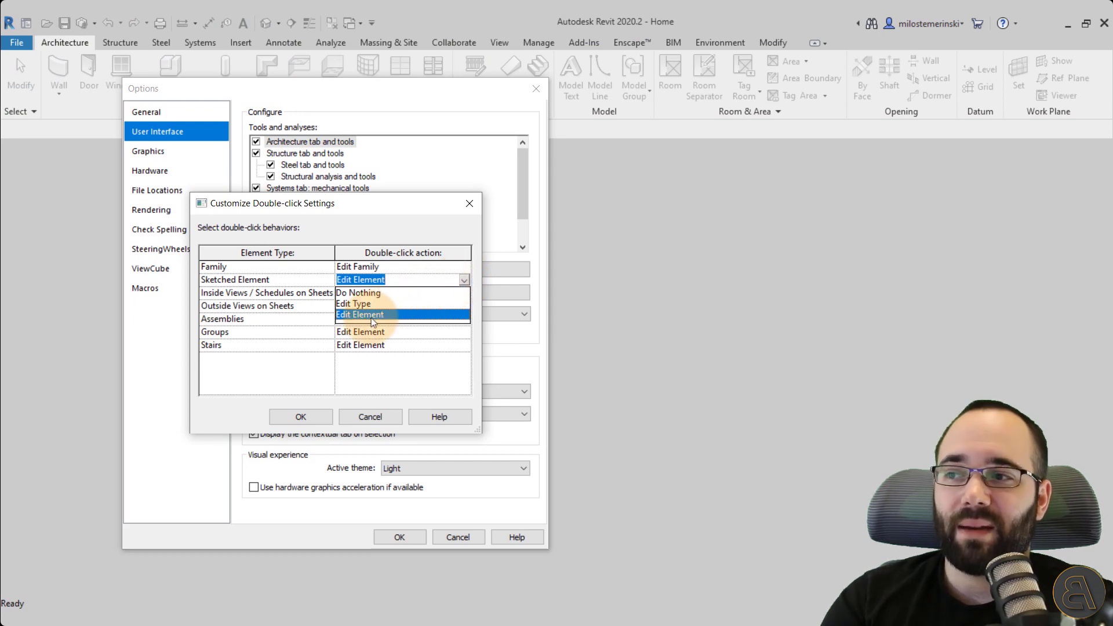
click(467, 279)
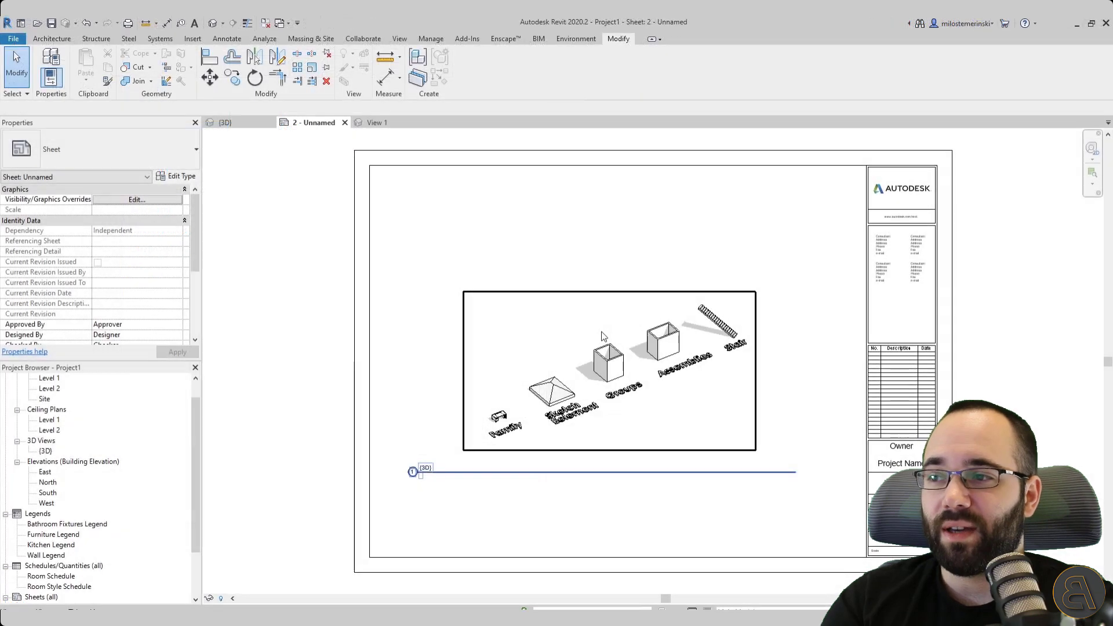
Step: Activate and deactivate the sheet's 3D viewport by double-click, then move it up-left
double_click(603, 336)
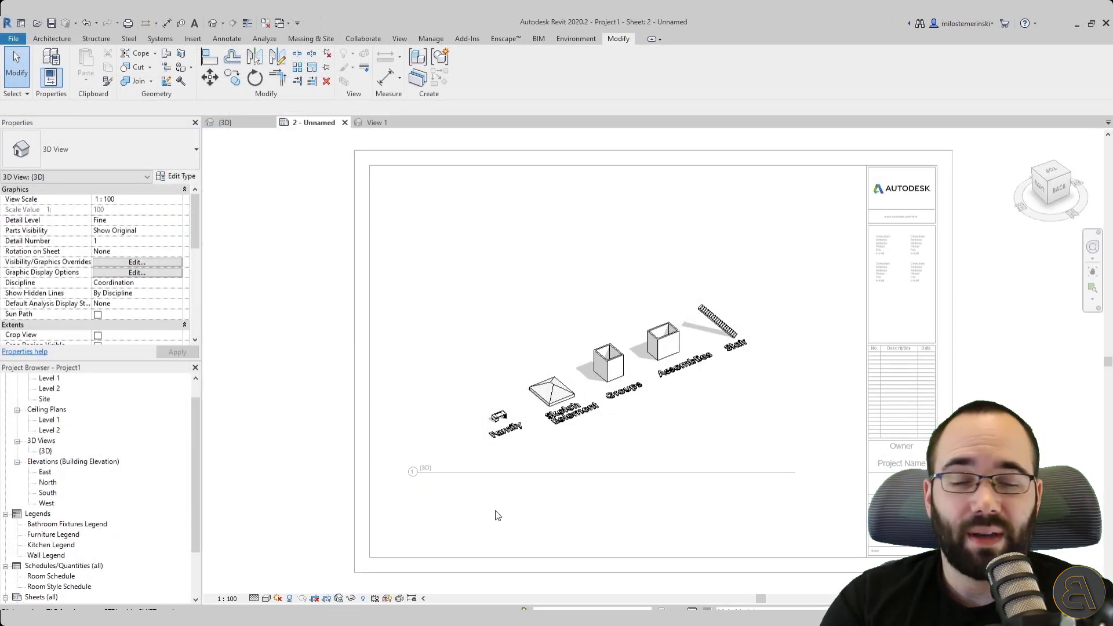
click(588, 369)
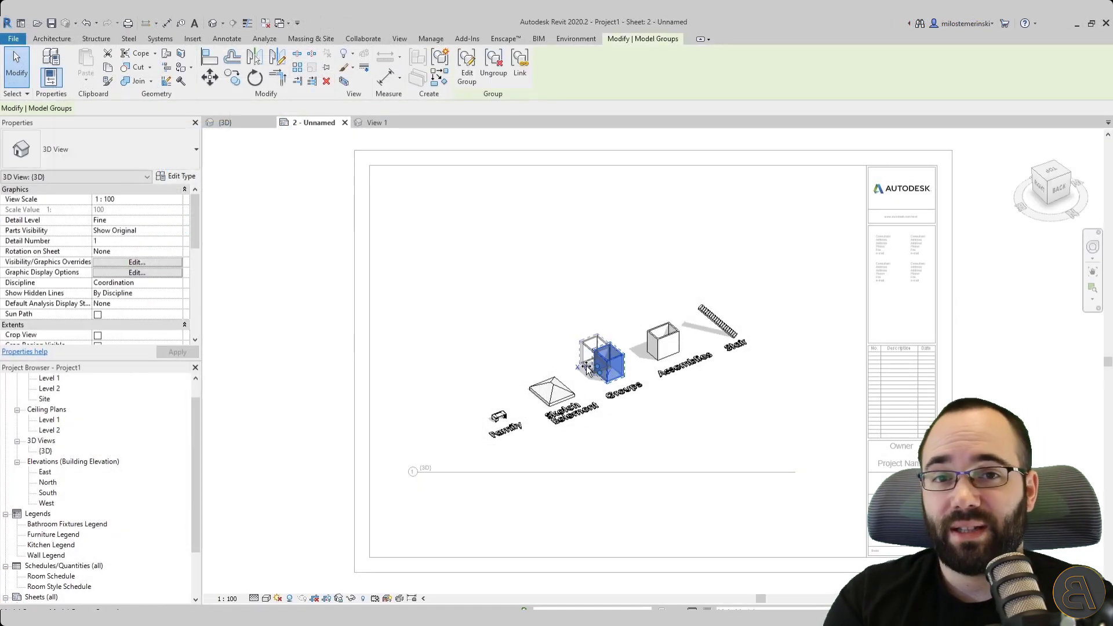
double_click(844, 360)
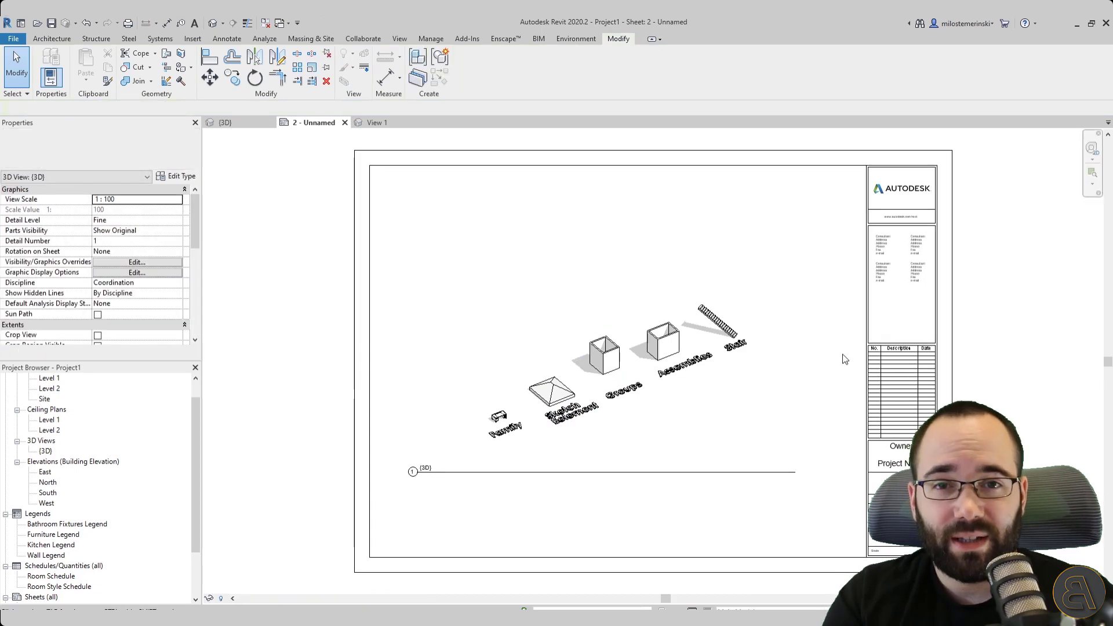
drag(667, 426, 650, 376)
click(659, 490)
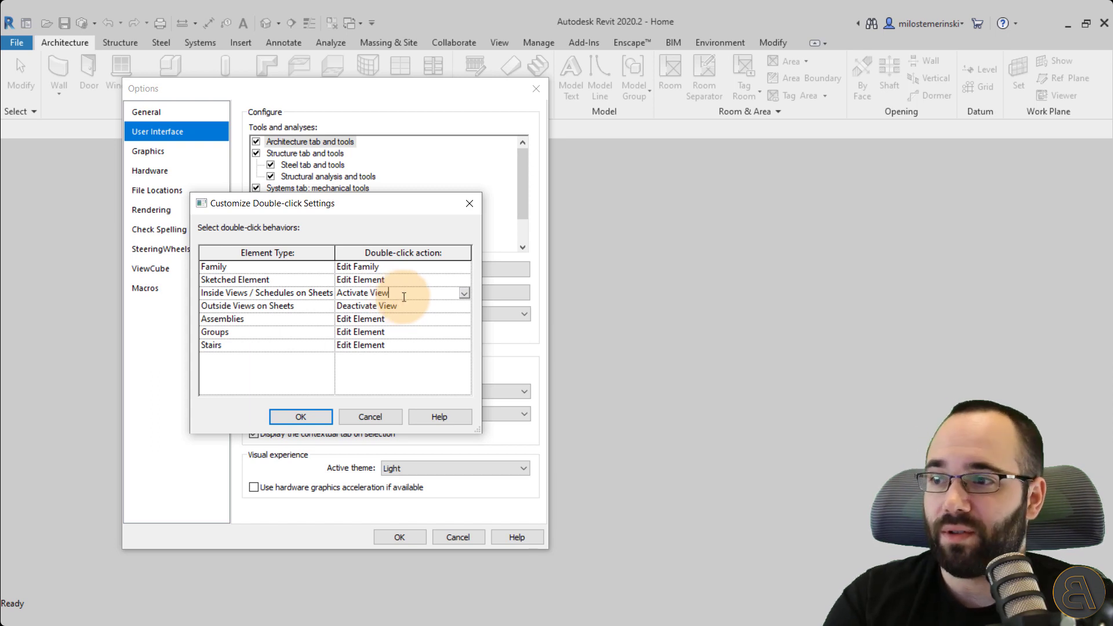
click(465, 294)
click(466, 295)
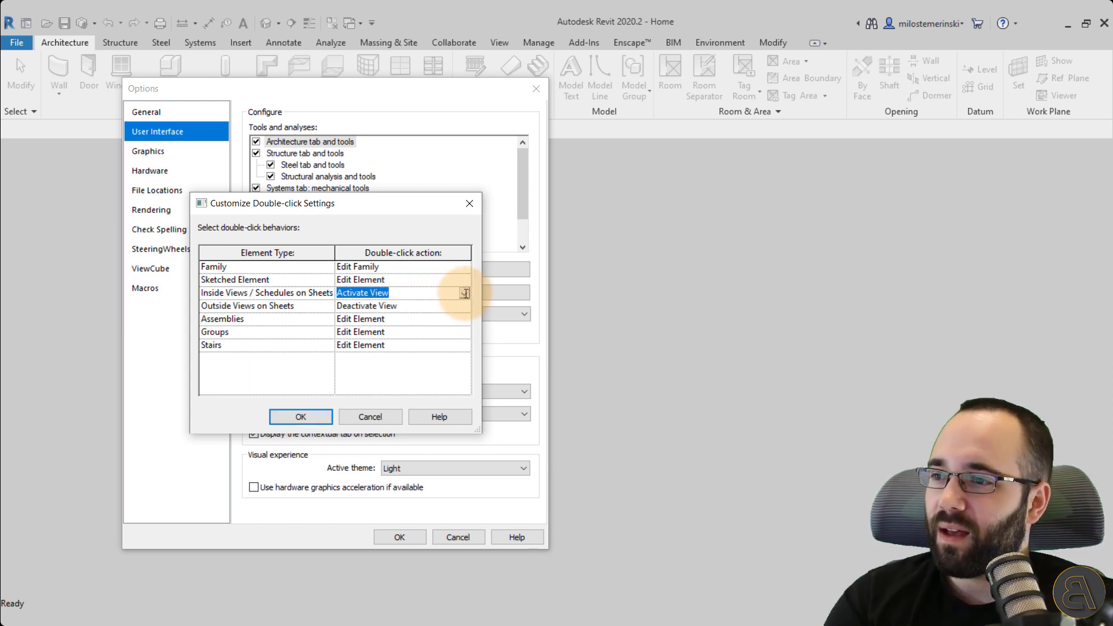
click(464, 293)
click(382, 307)
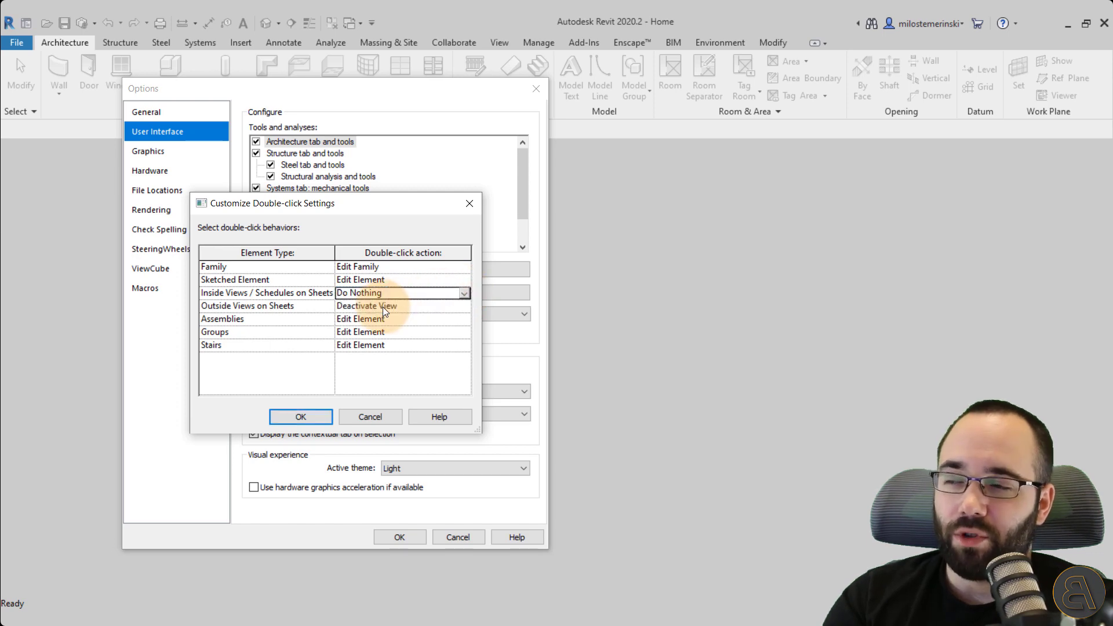
click(464, 294)
click(411, 314)
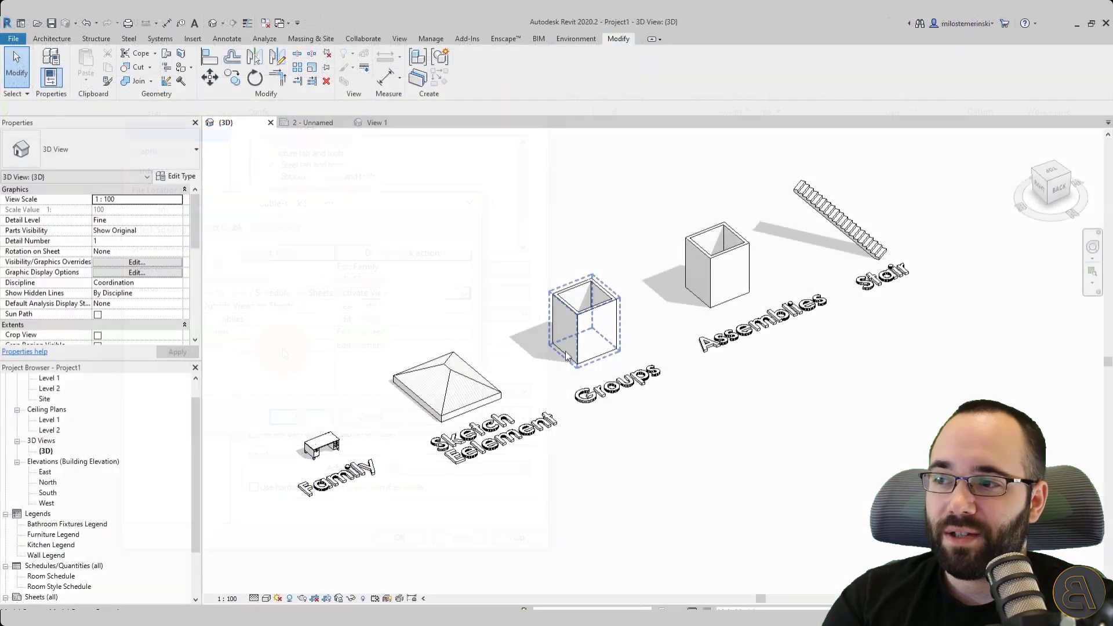
double_click(566, 350)
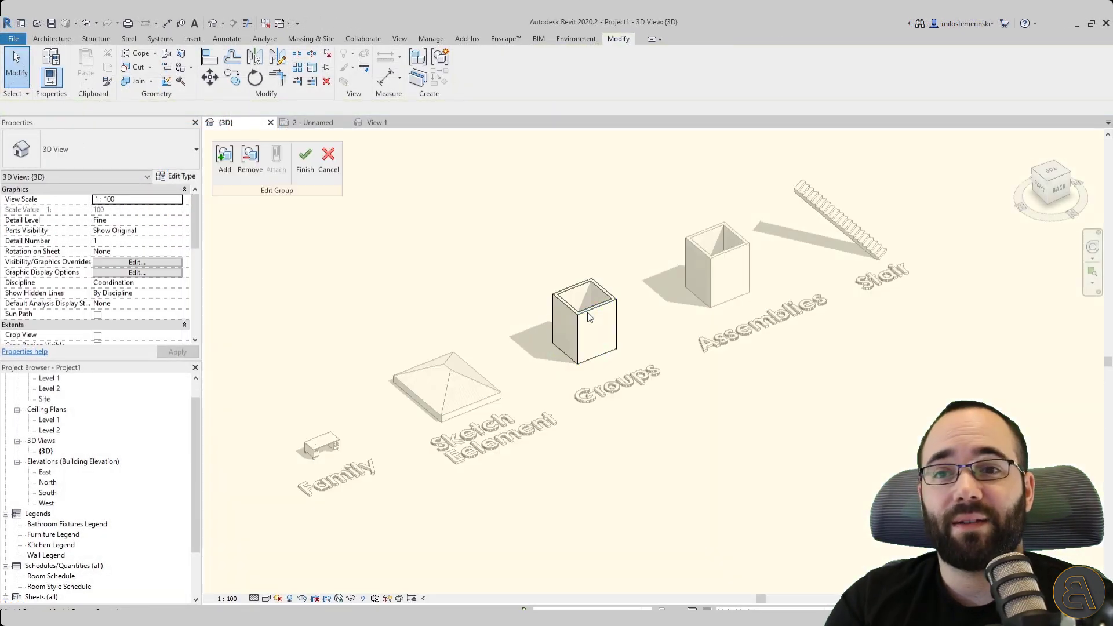
click(584, 305)
click(305, 158)
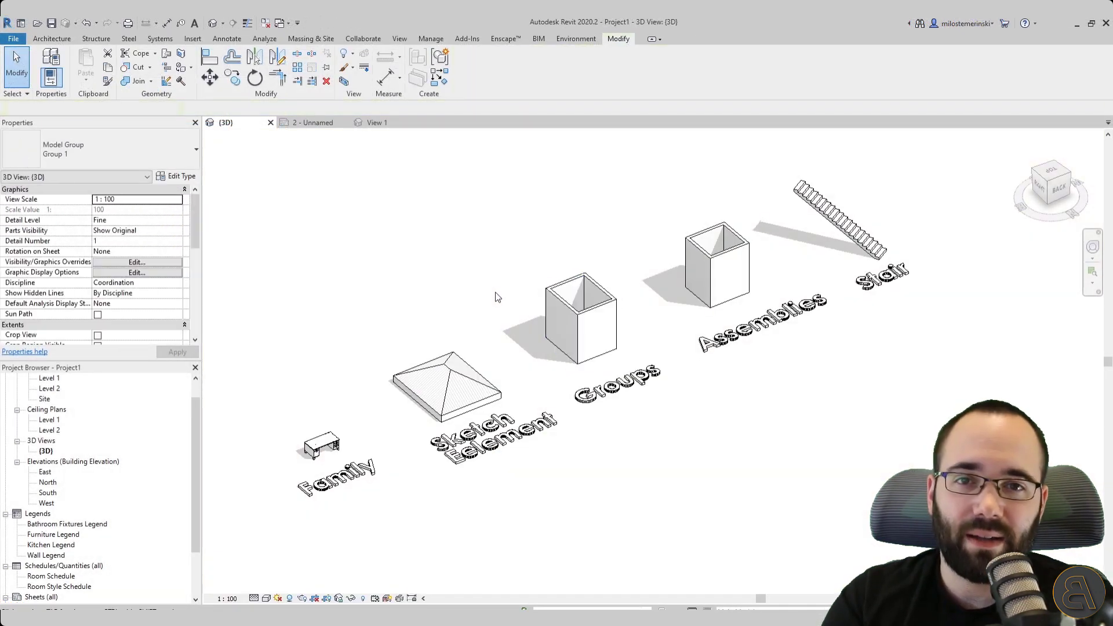
key(Escape)
double_click(709, 253)
click(677, 256)
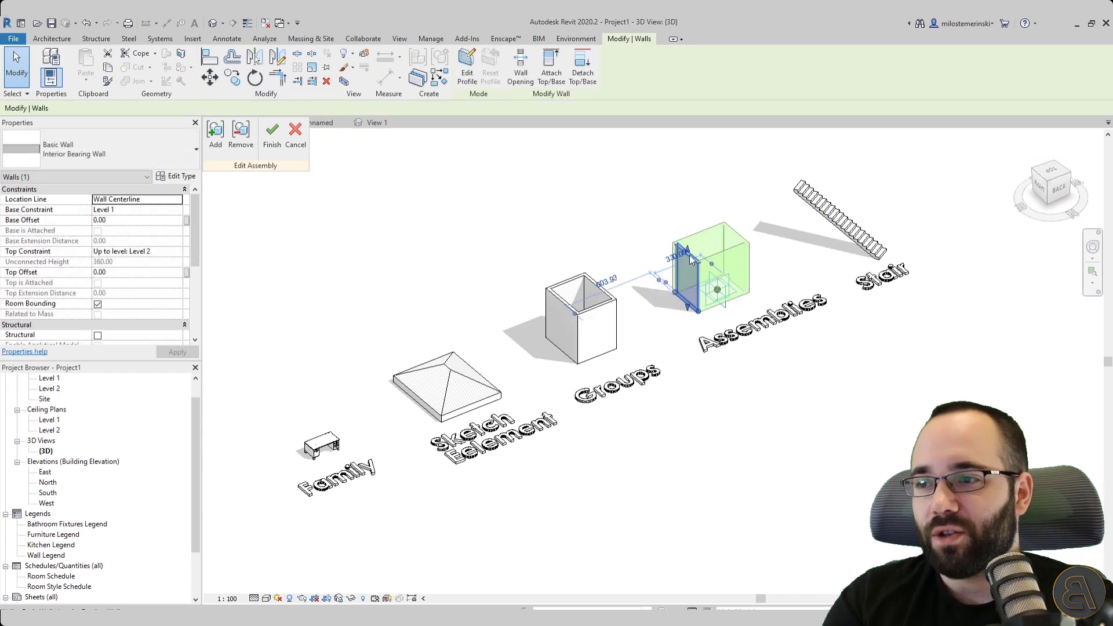
click(663, 233)
click(273, 145)
key(Escape)
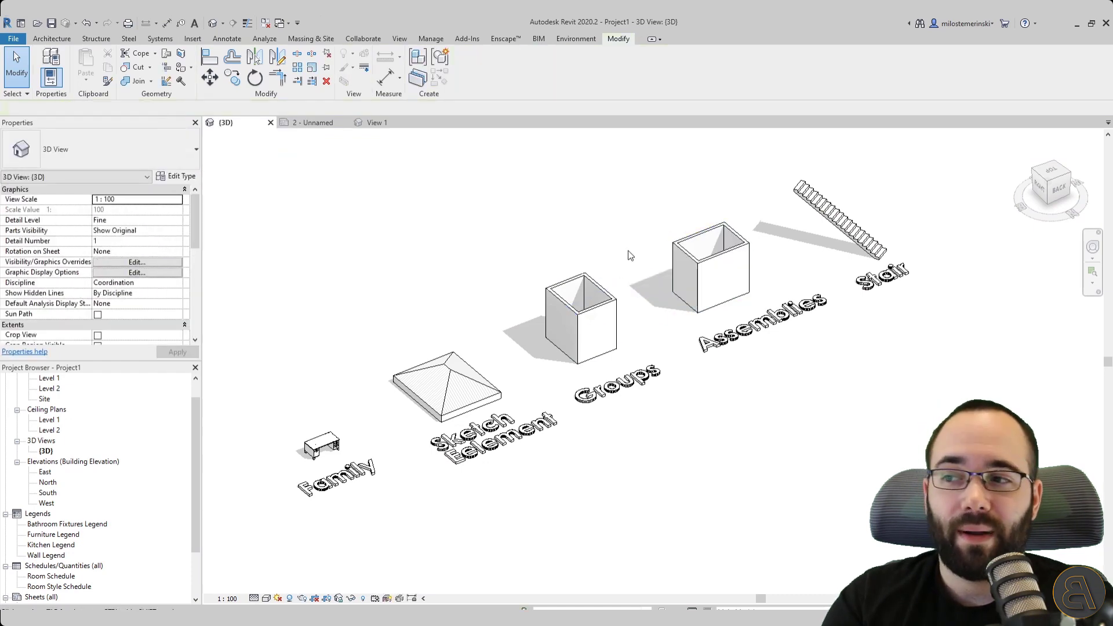
double_click(847, 230)
click(839, 236)
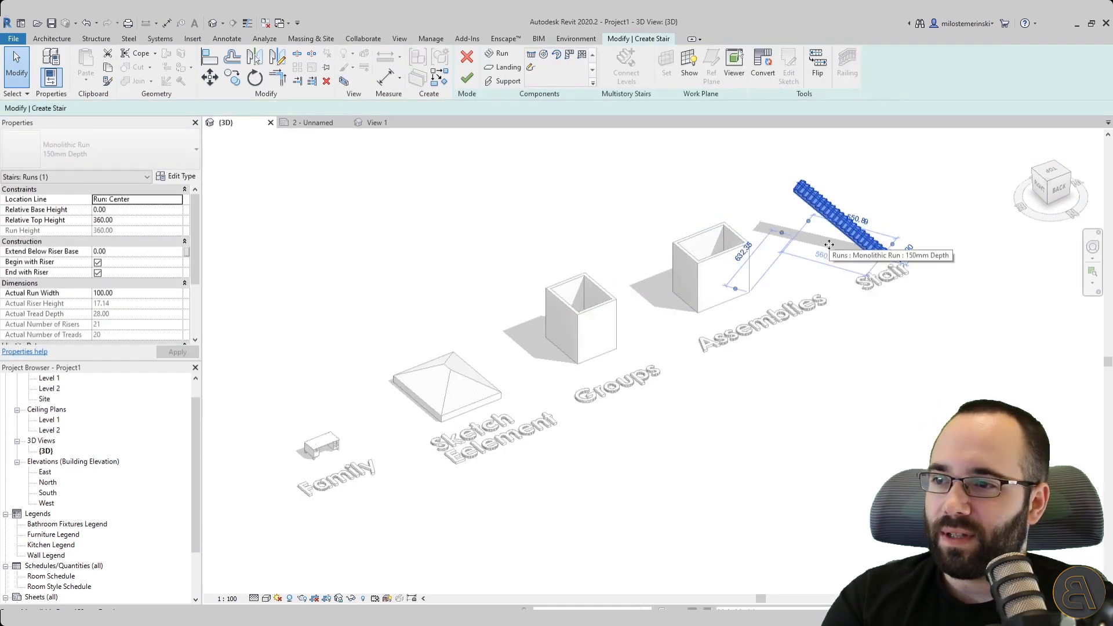
click(466, 78)
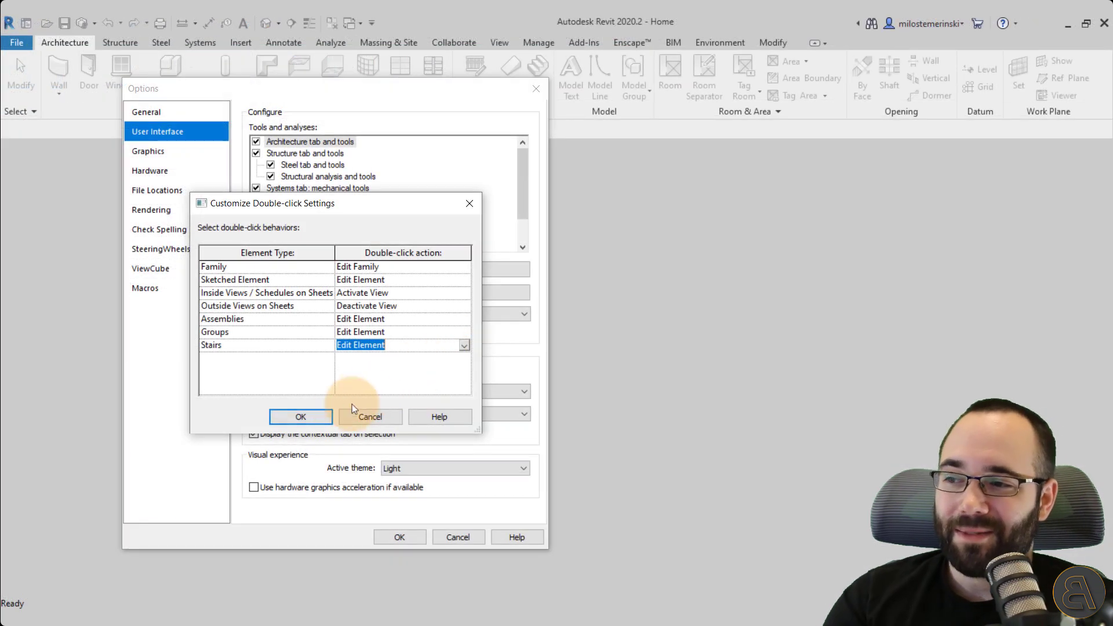
Step: Close double-click settings, keep the save reminder at 30 minutes on General, and close Options
click(319, 418)
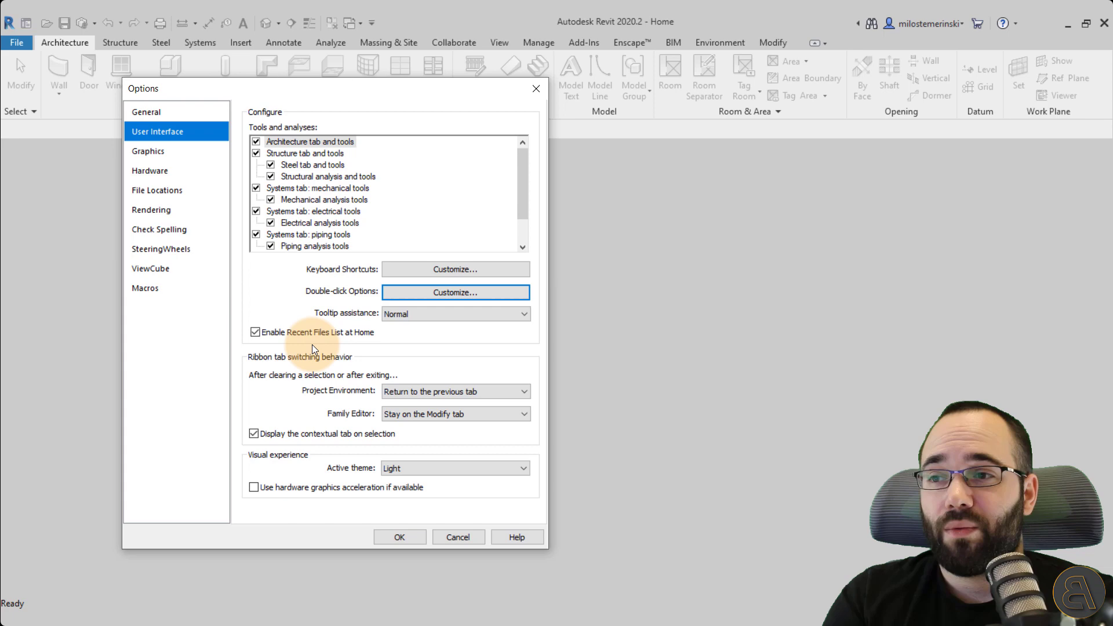
click(183, 111)
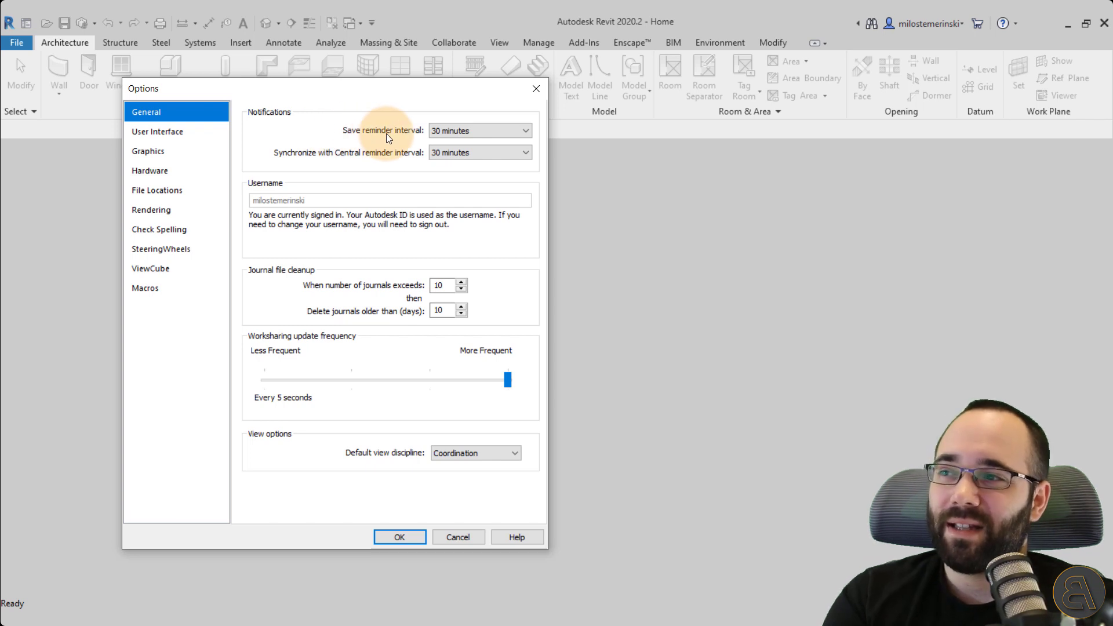
click(475, 133)
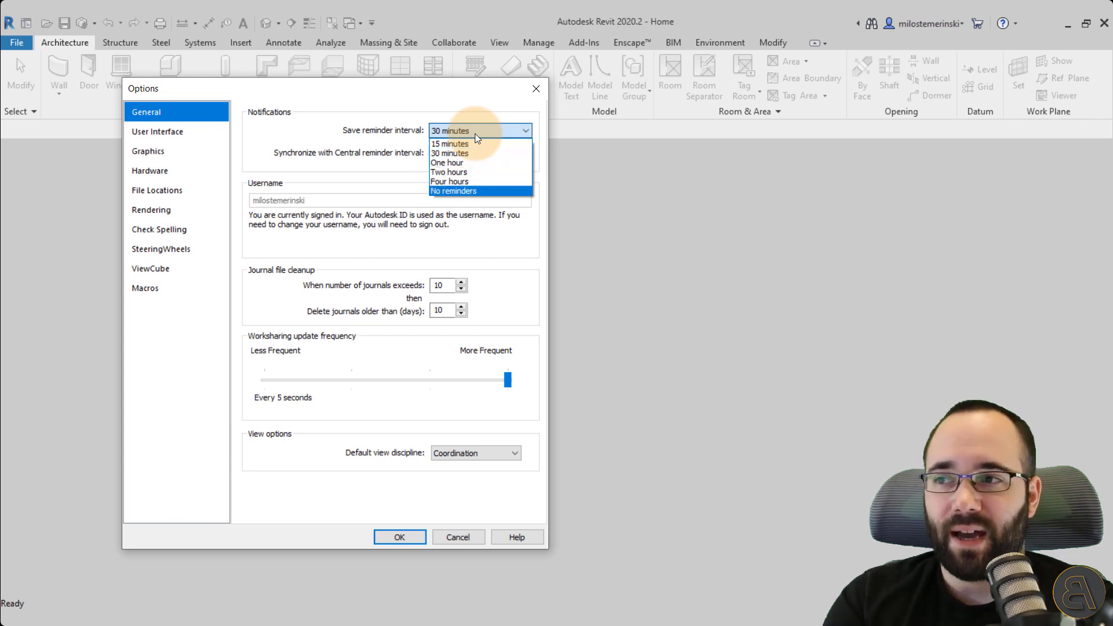
click(396, 144)
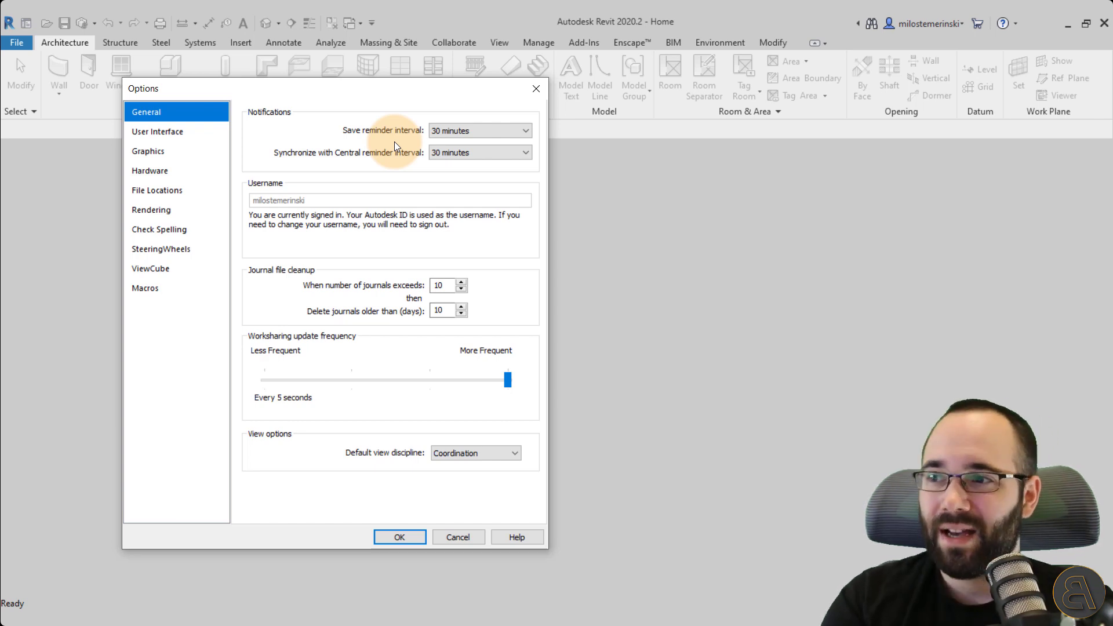
click(464, 131)
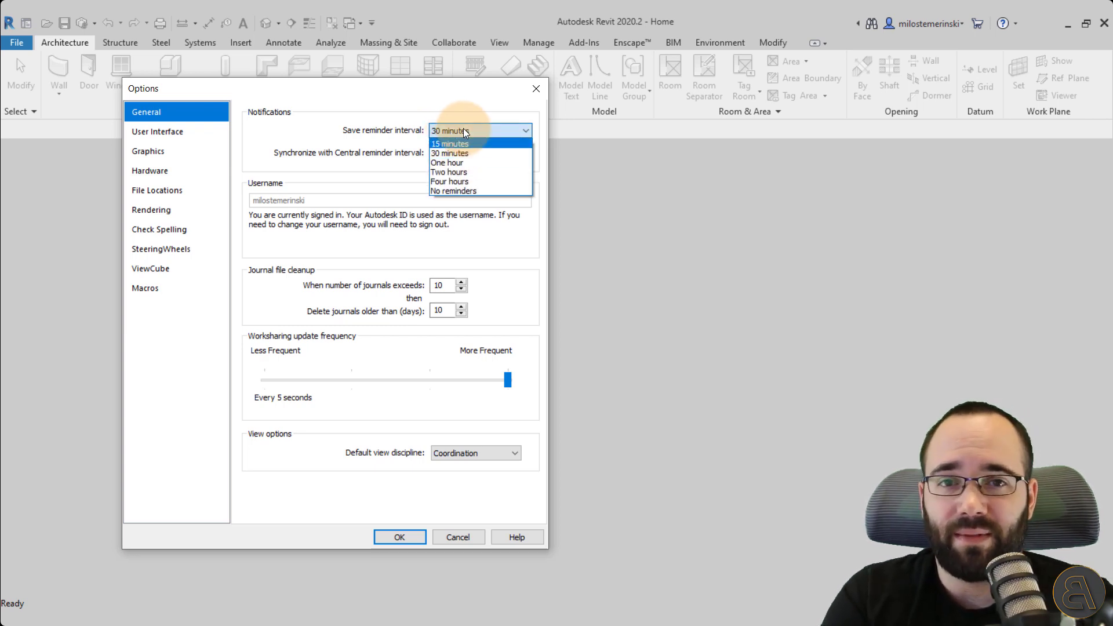
click(464, 130)
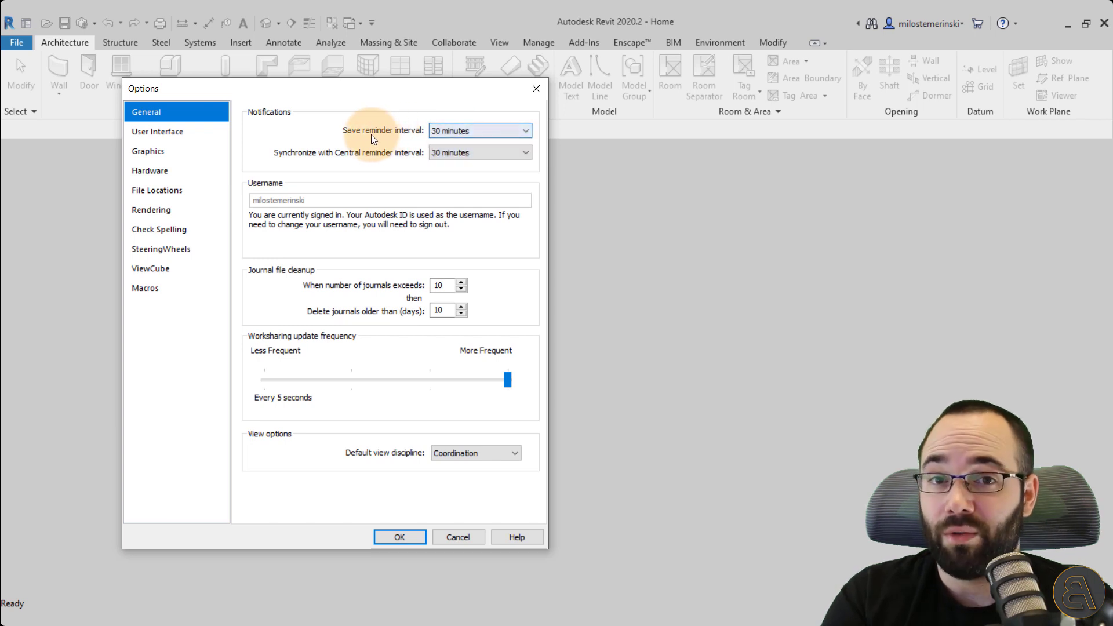
key(Tab)
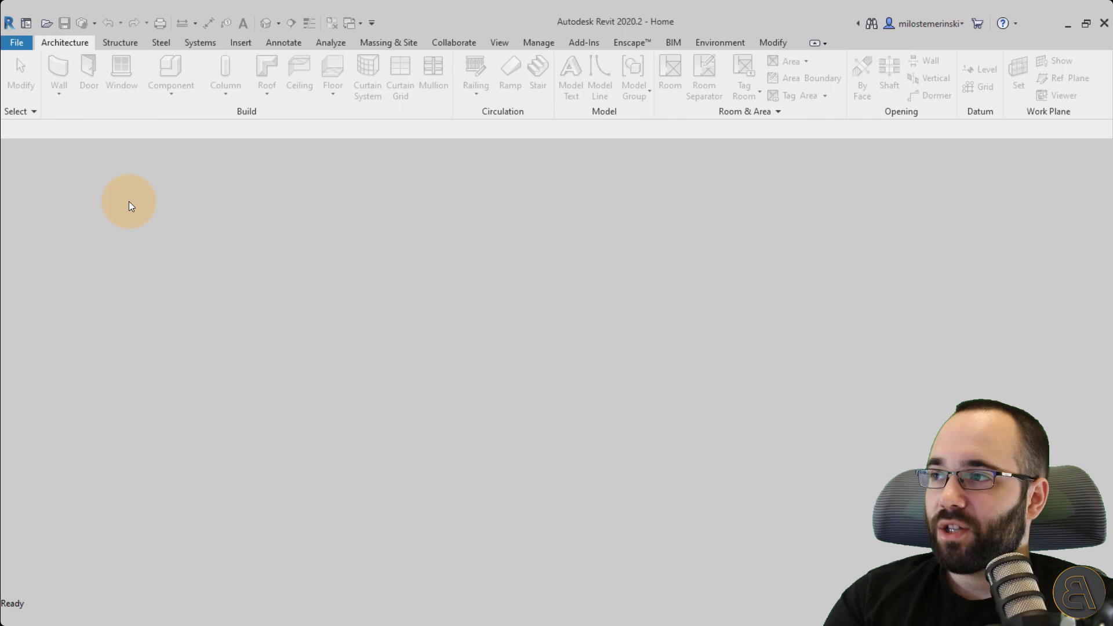
Step: Create a new project, Project1, from the Custom Balkan Architect Template - Metric
click(25, 31)
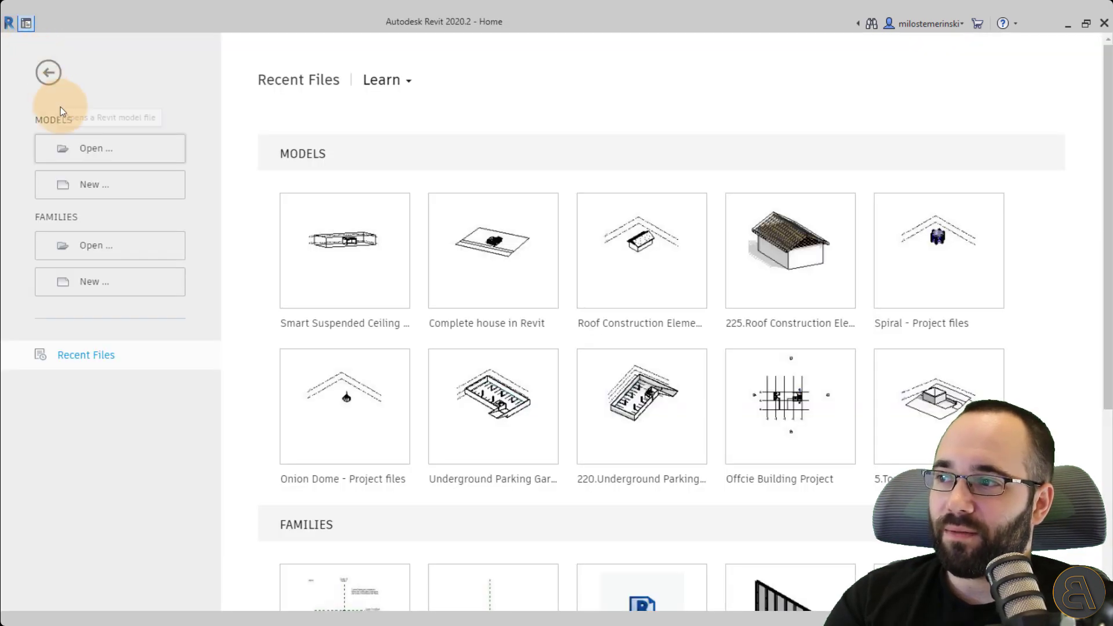
click(95, 183)
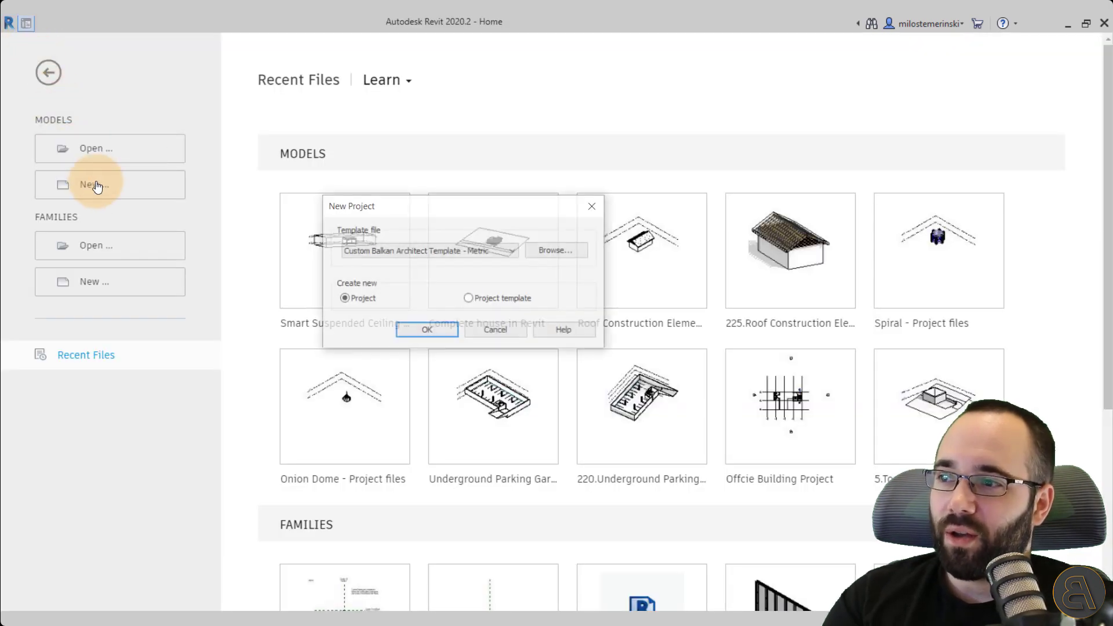
click(422, 335)
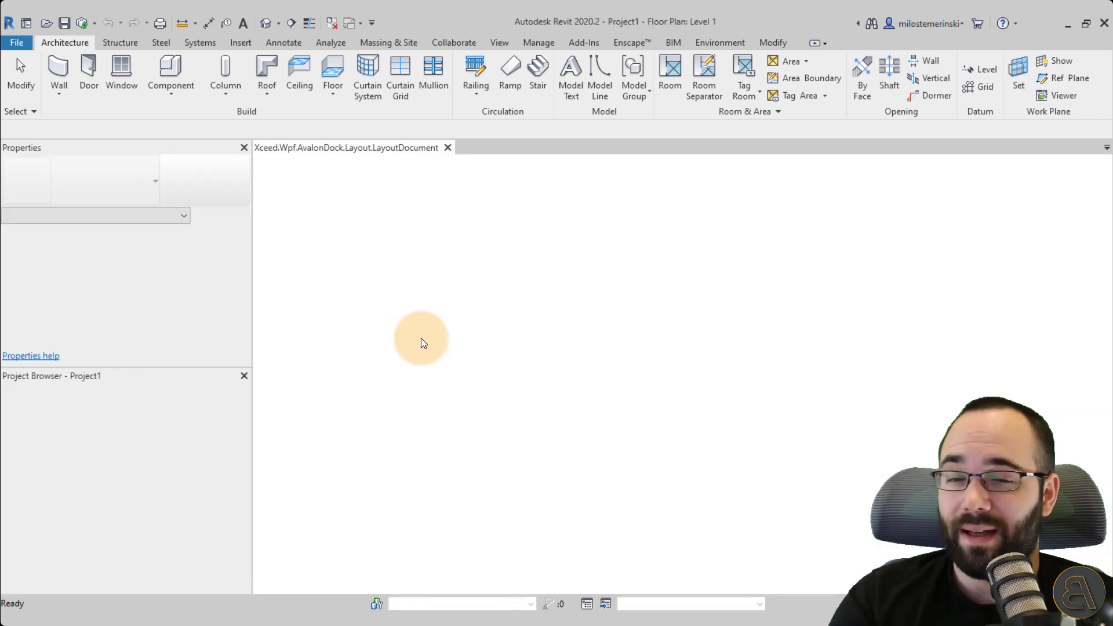
Step: Draw three chained walls forming a Z-shaped zigzag on Level 1 with the WA wall tool
middle_drag(422, 342, 429, 346)
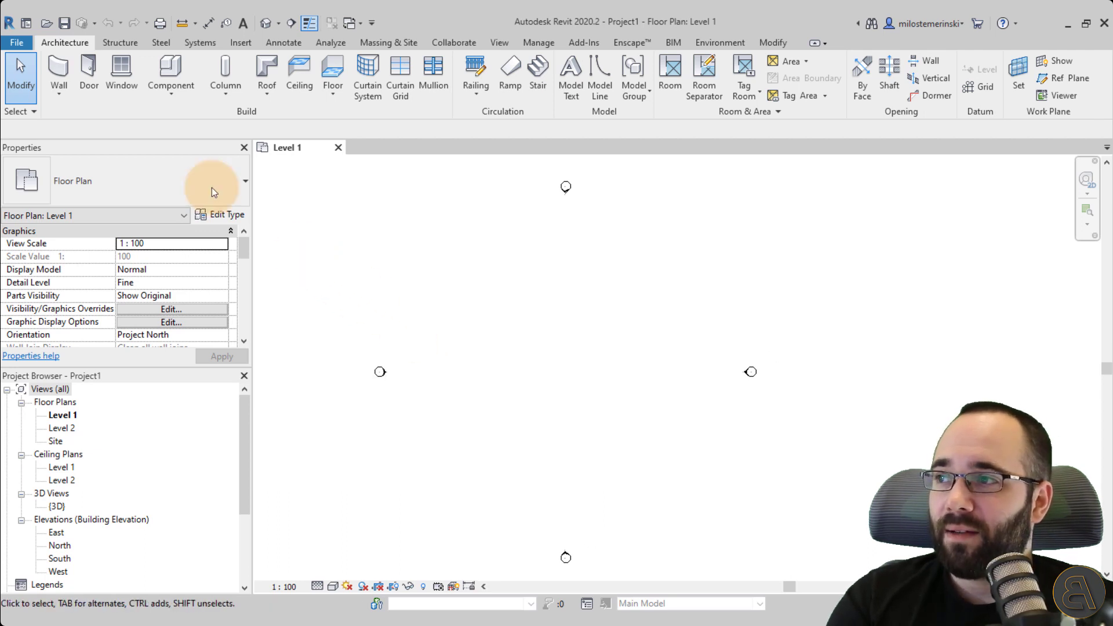
key(w)
key(a)
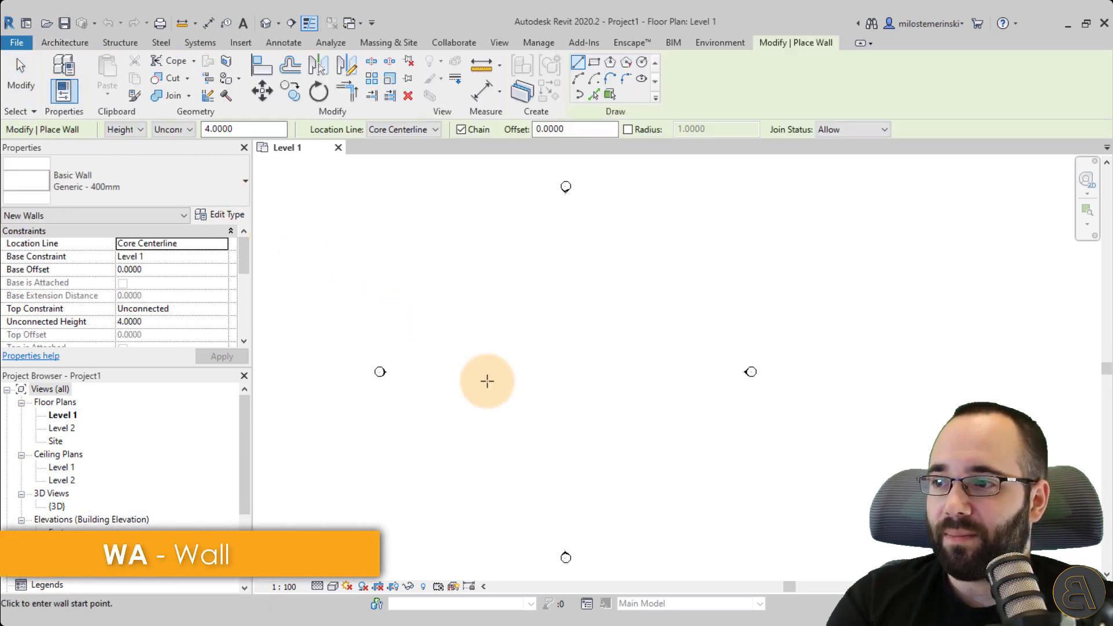
click(502, 392)
click(576, 317)
click(576, 432)
click(659, 347)
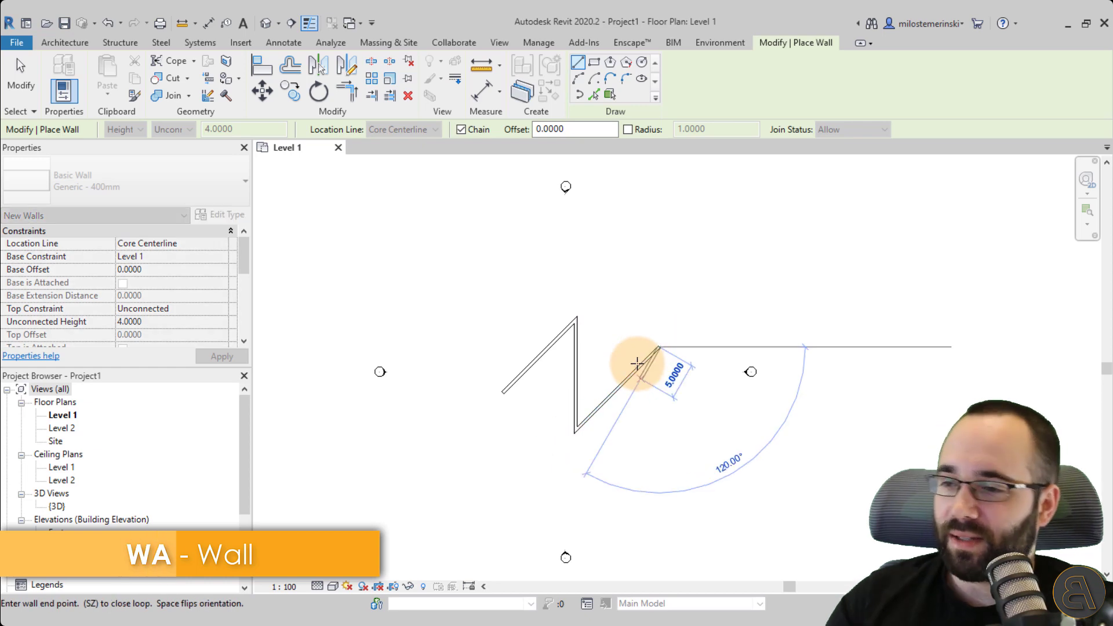
key(Escape)
key(Escape)
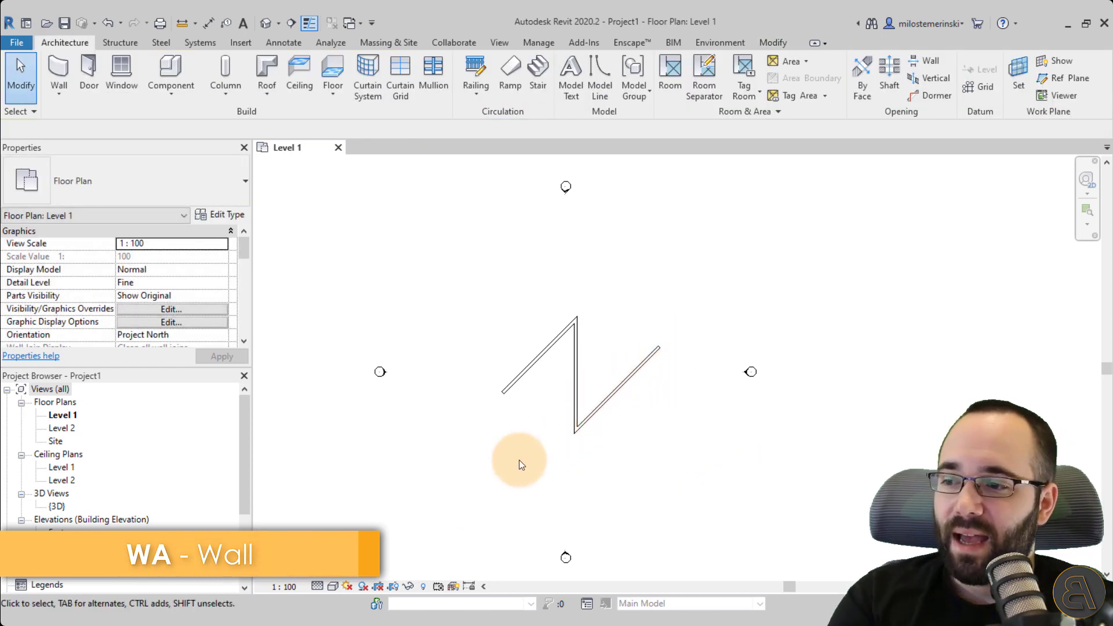
Step: Turn shadows on and drag the left and right walls' ends to flatter angles
click(363, 586)
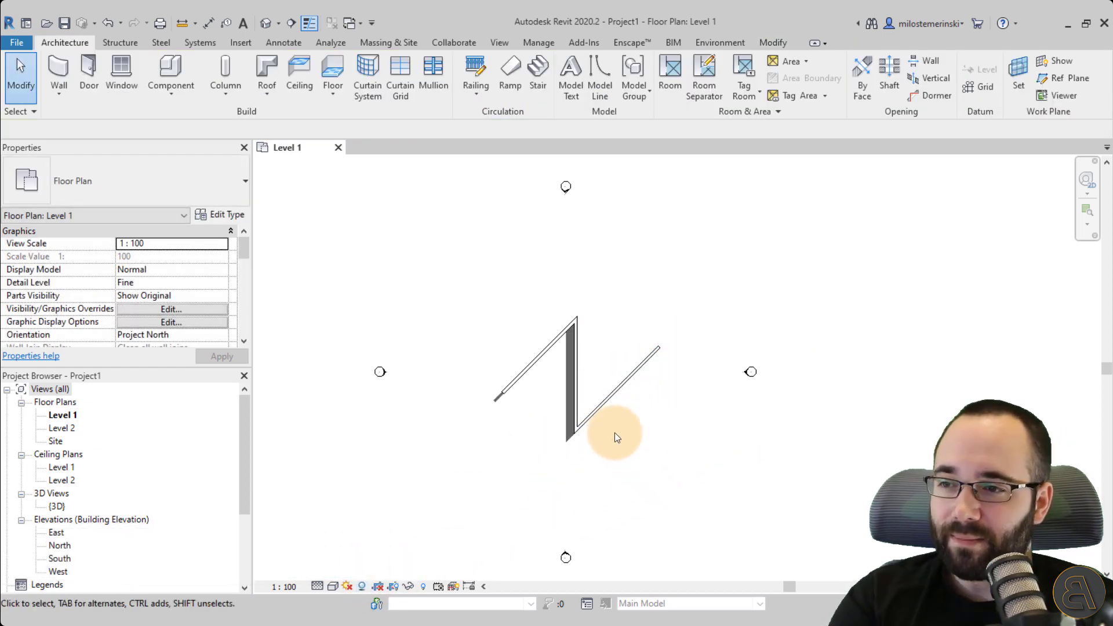
scroll(559, 373, up, 3)
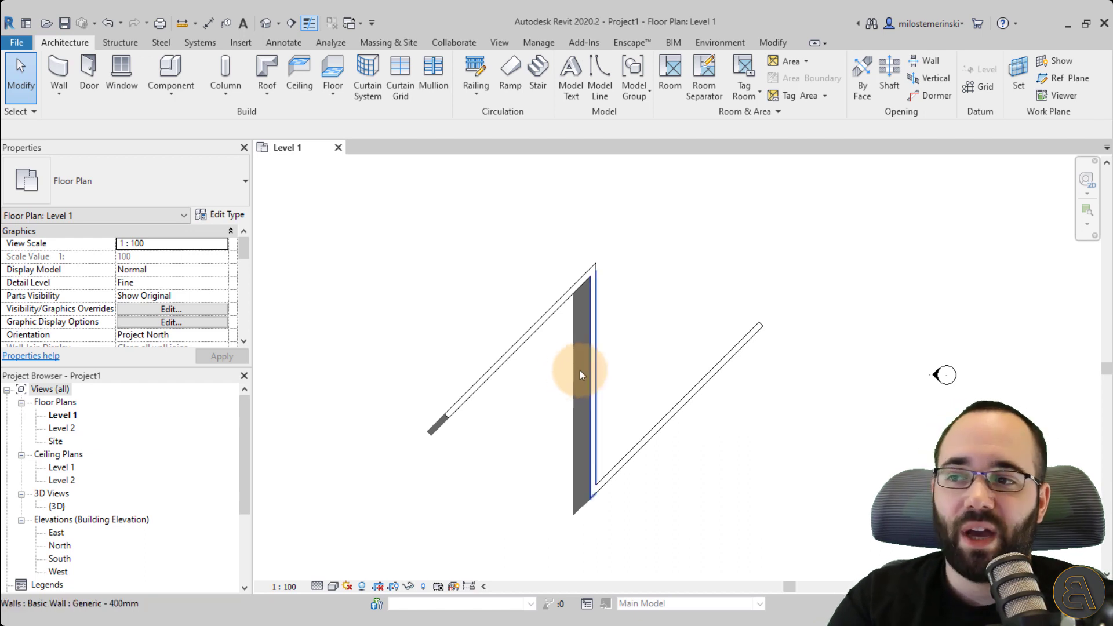
click(500, 363)
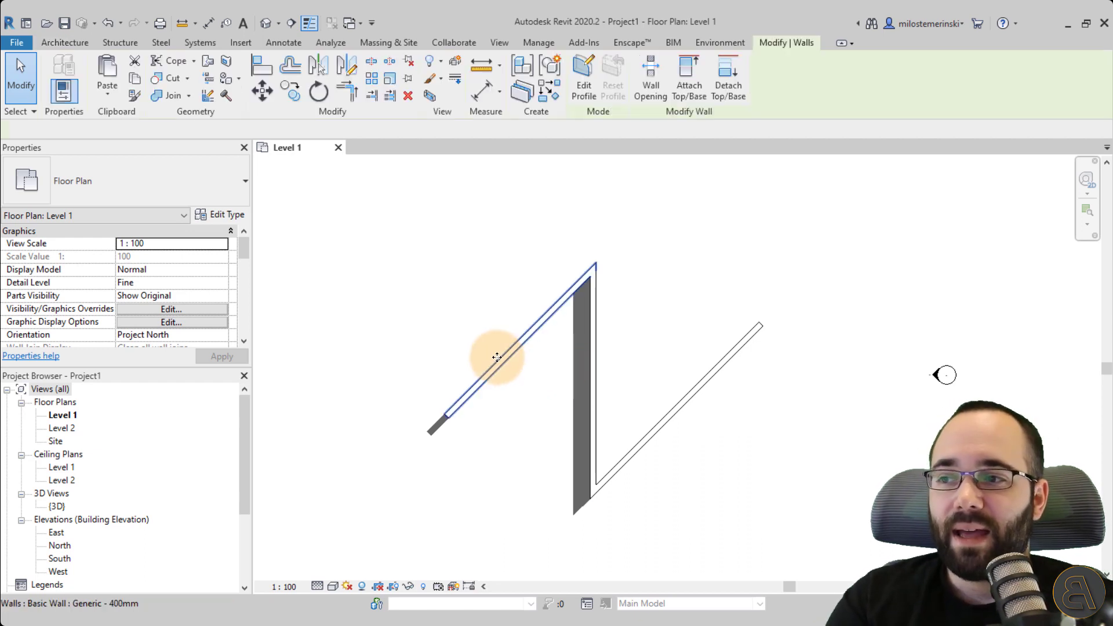
drag(447, 415, 397, 322)
click(475, 388)
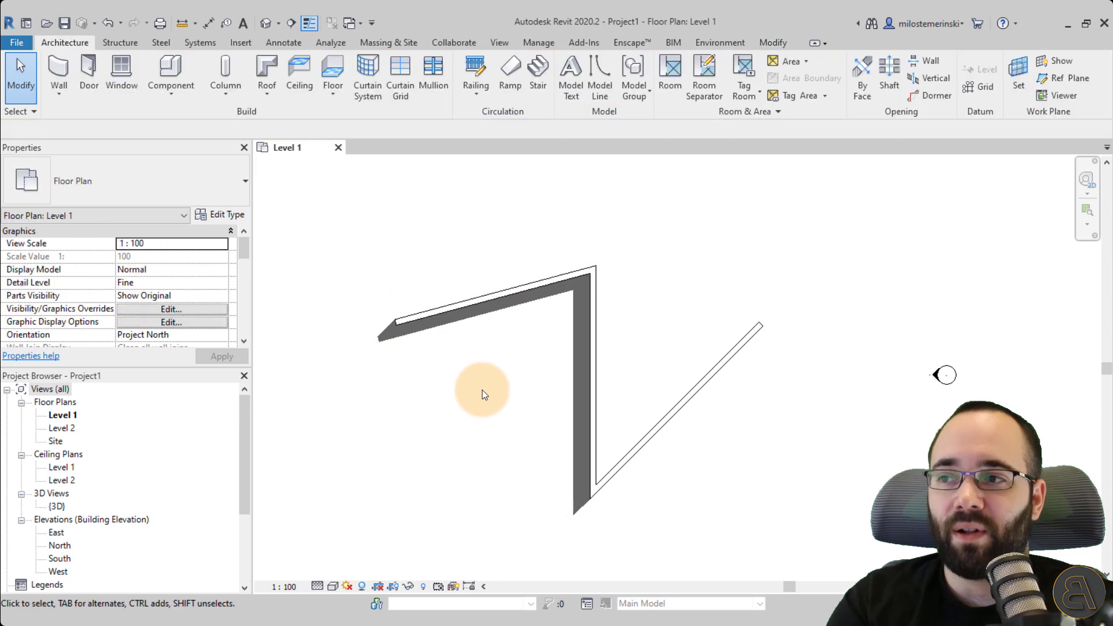
click(684, 408)
drag(759, 325, 779, 400)
click(747, 495)
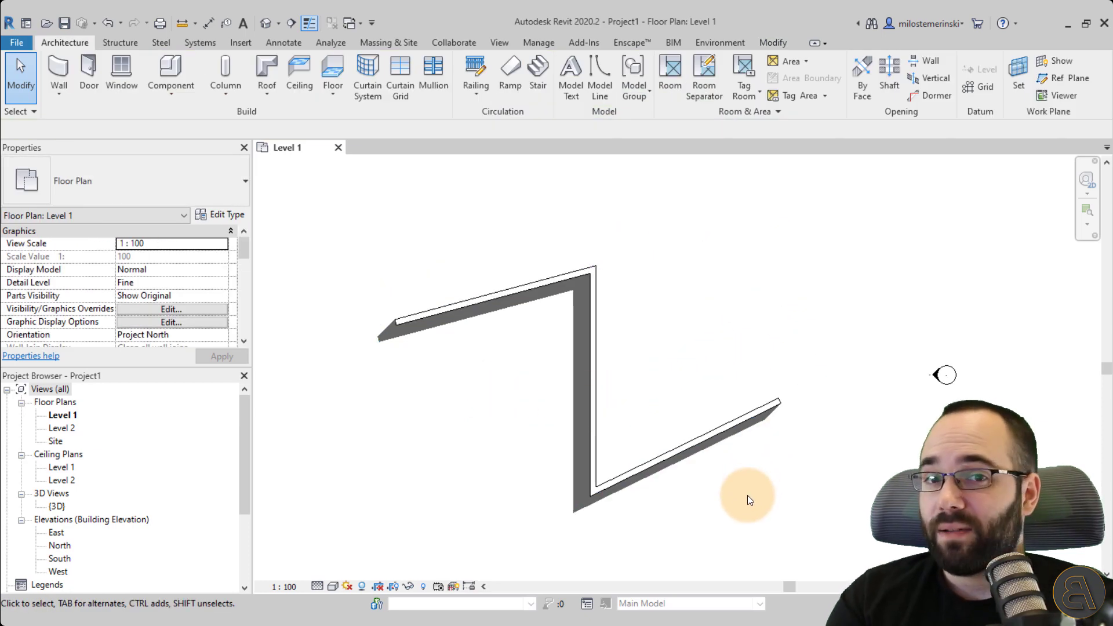
scroll(702, 363, down, 3)
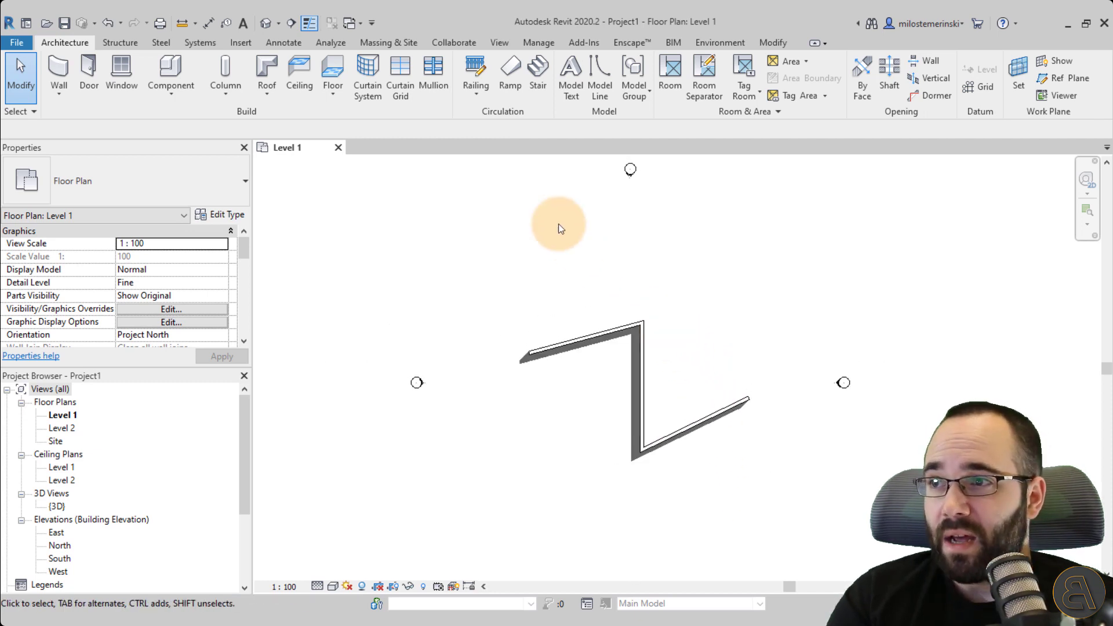
Step: Start a new toposurface from Massing & Site and switch to the Site floor plan
click(372, 43)
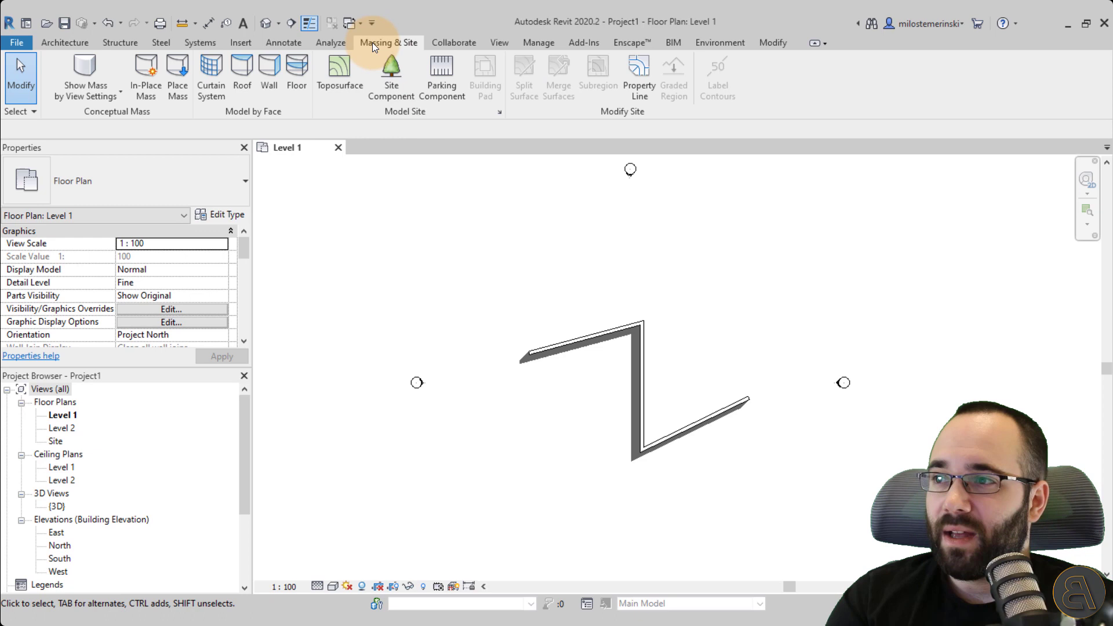
click(344, 88)
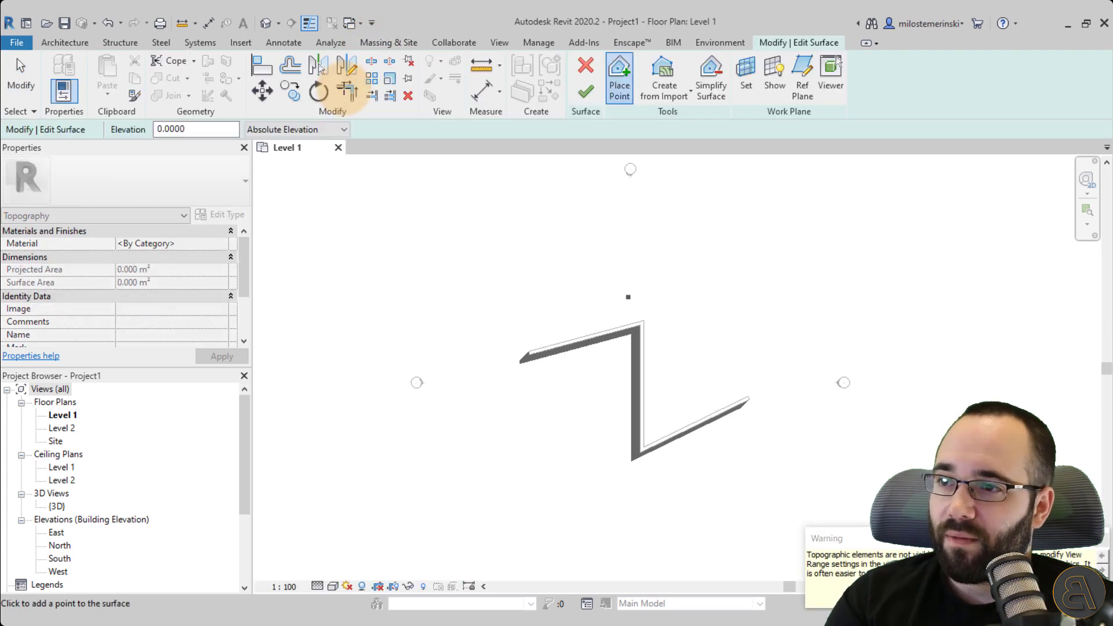
double_click(55, 441)
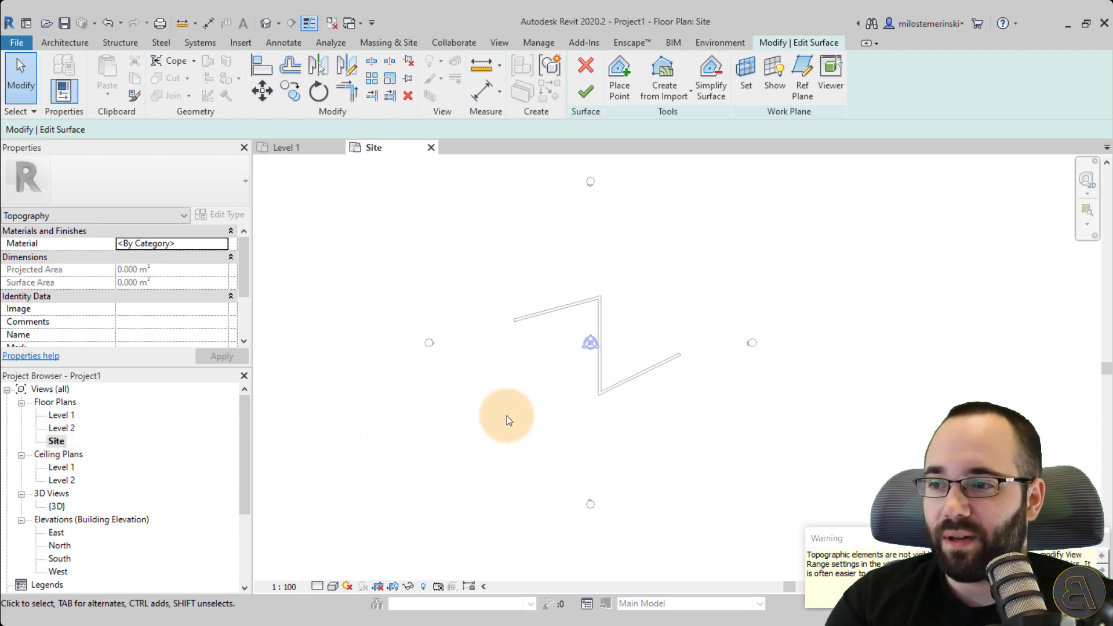
Step: Place a row of topography points below the walls and window-select them
click(619, 78)
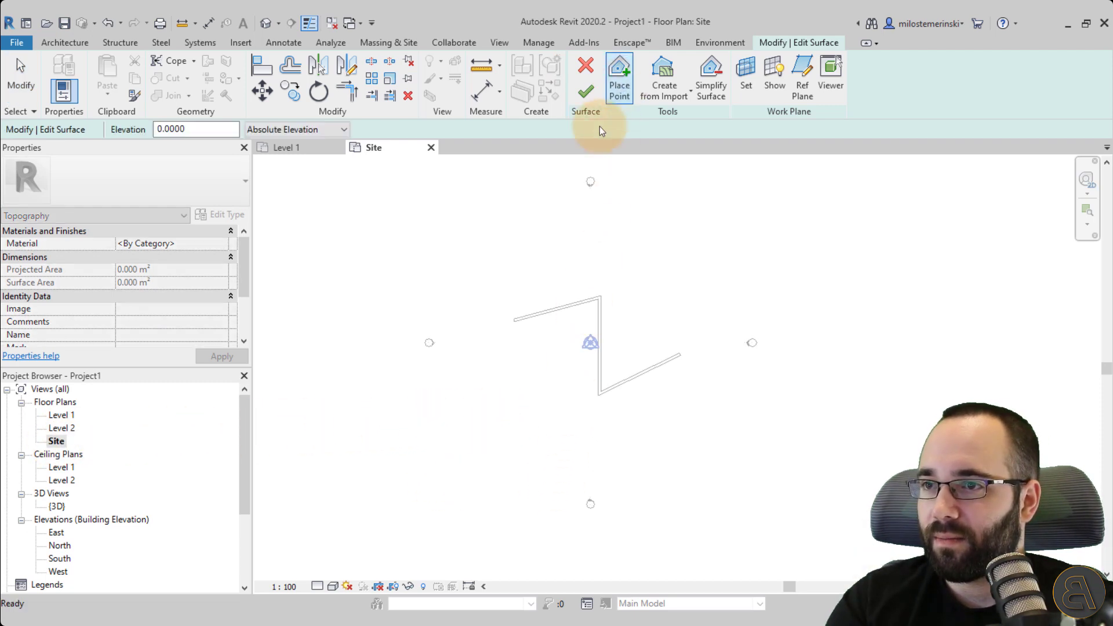
click(422, 473)
click(509, 491)
click(531, 477)
click(701, 472)
click(753, 466)
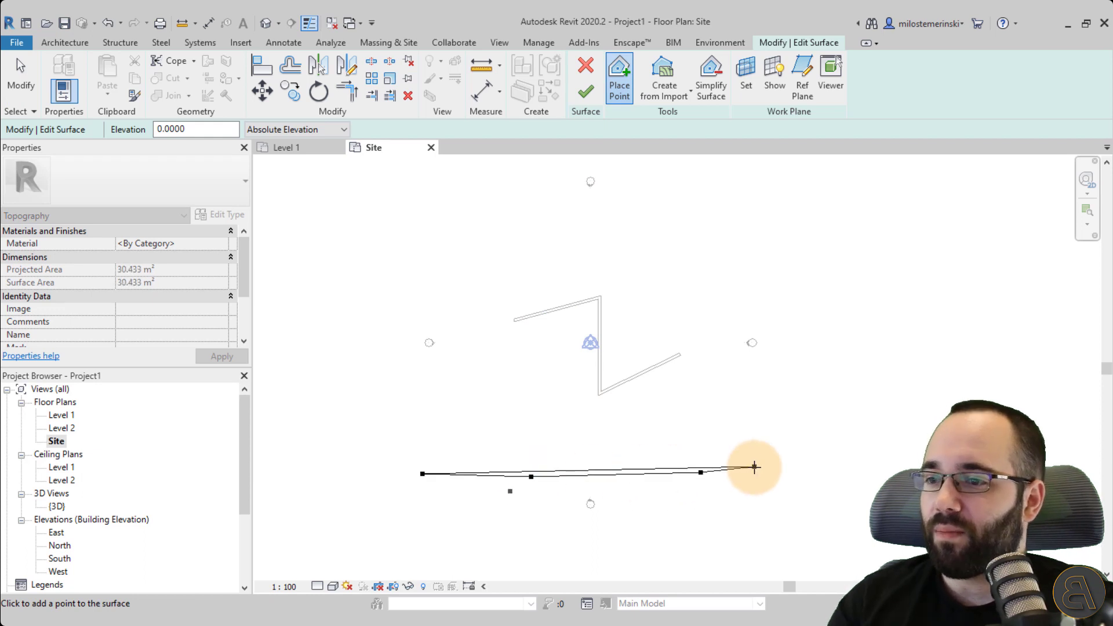
key(Escape)
drag(373, 435, 821, 523)
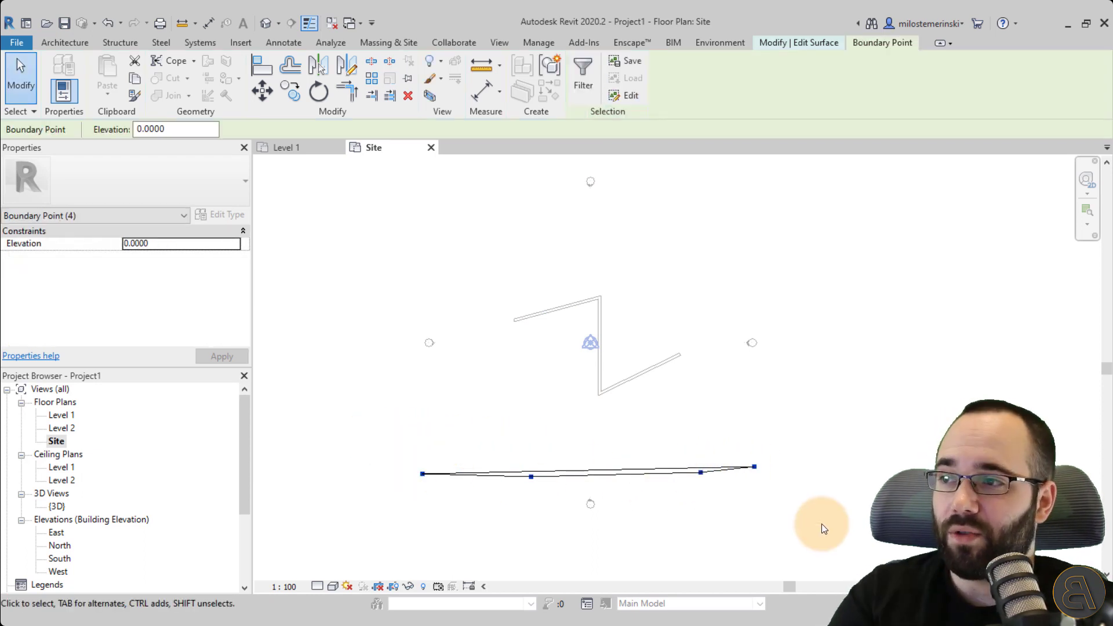
Step: Copy the selected points upward and set the copied row's elevation to 2
click(300, 90)
click(356, 471)
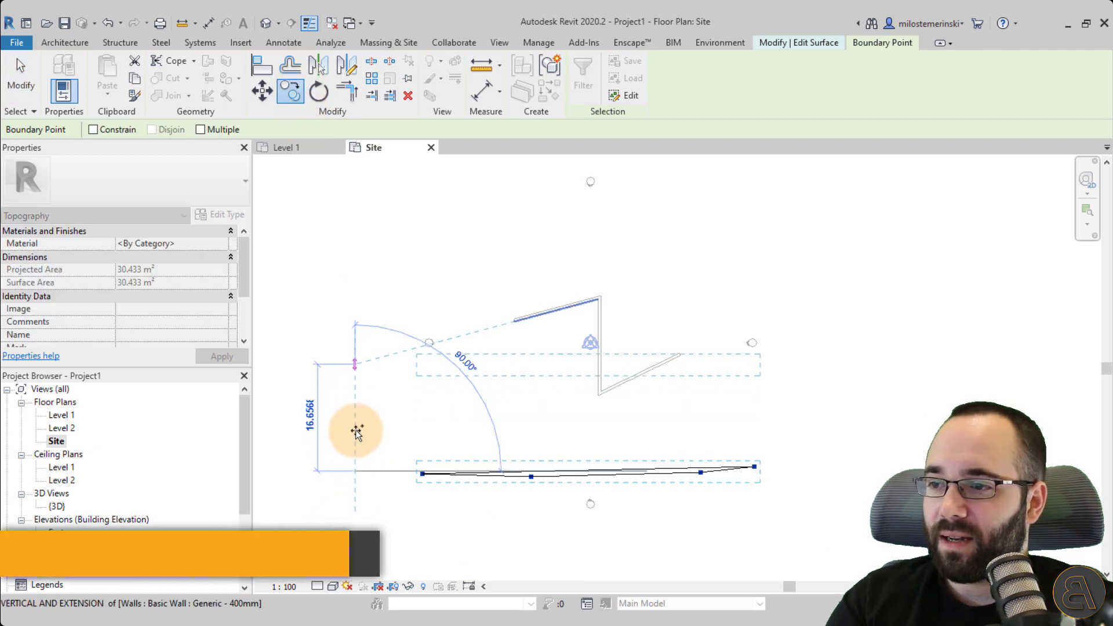
click(355, 349)
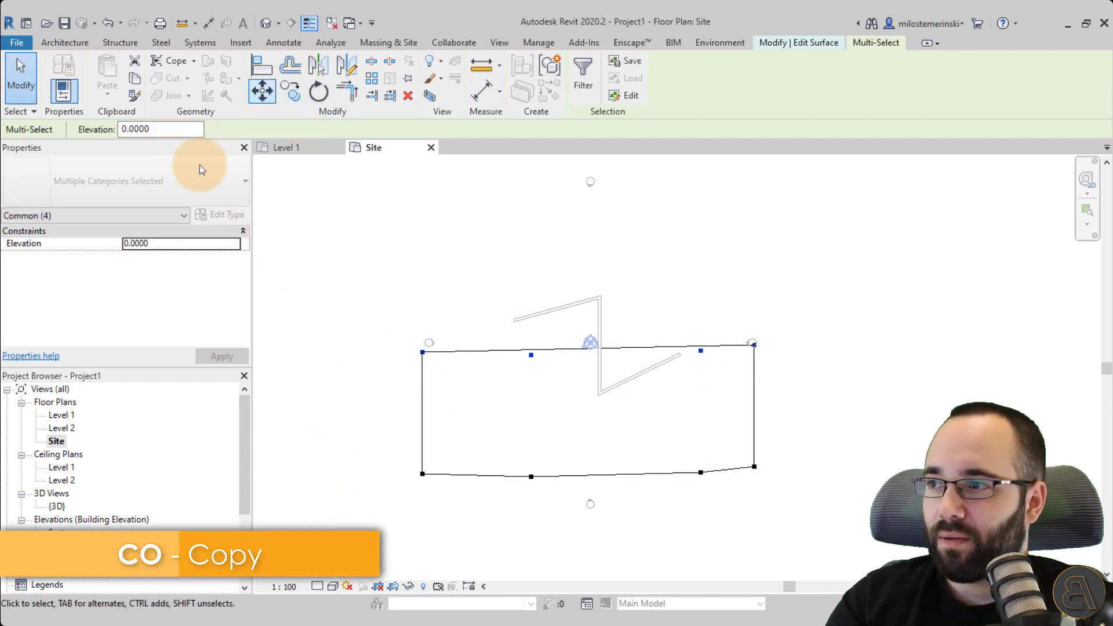
click(162, 129)
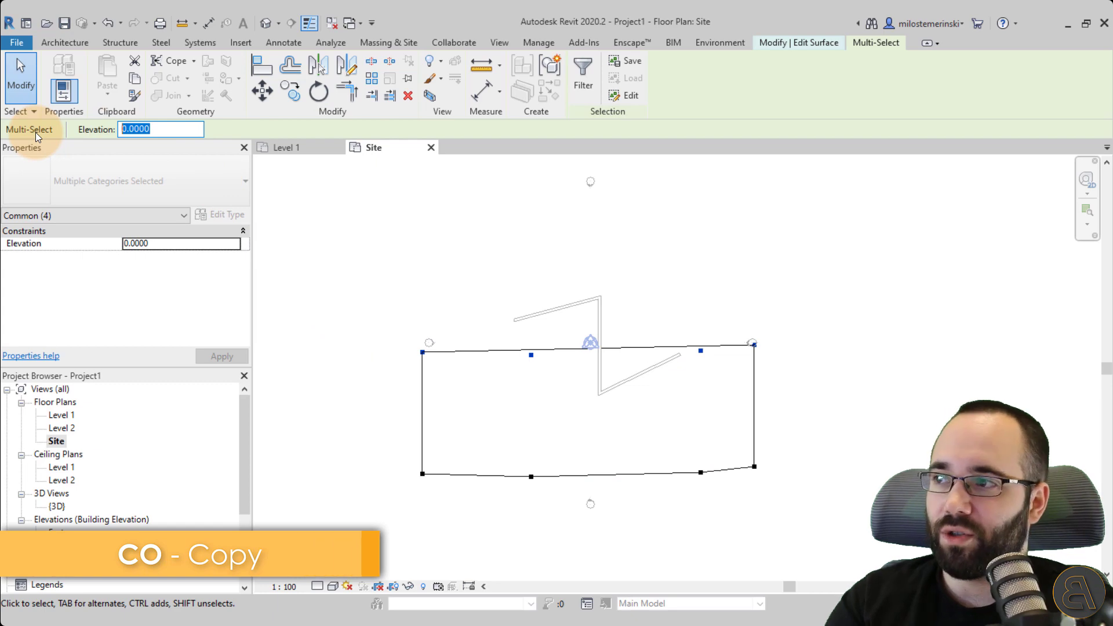
text(2000)
key(Return)
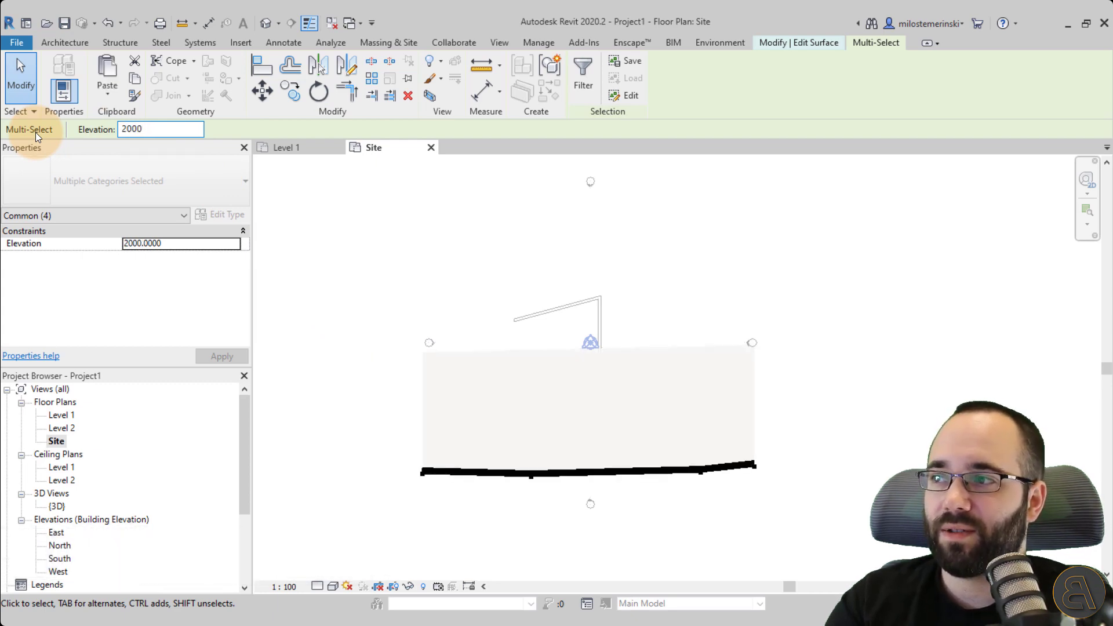
scroll(450, 468, up, 4)
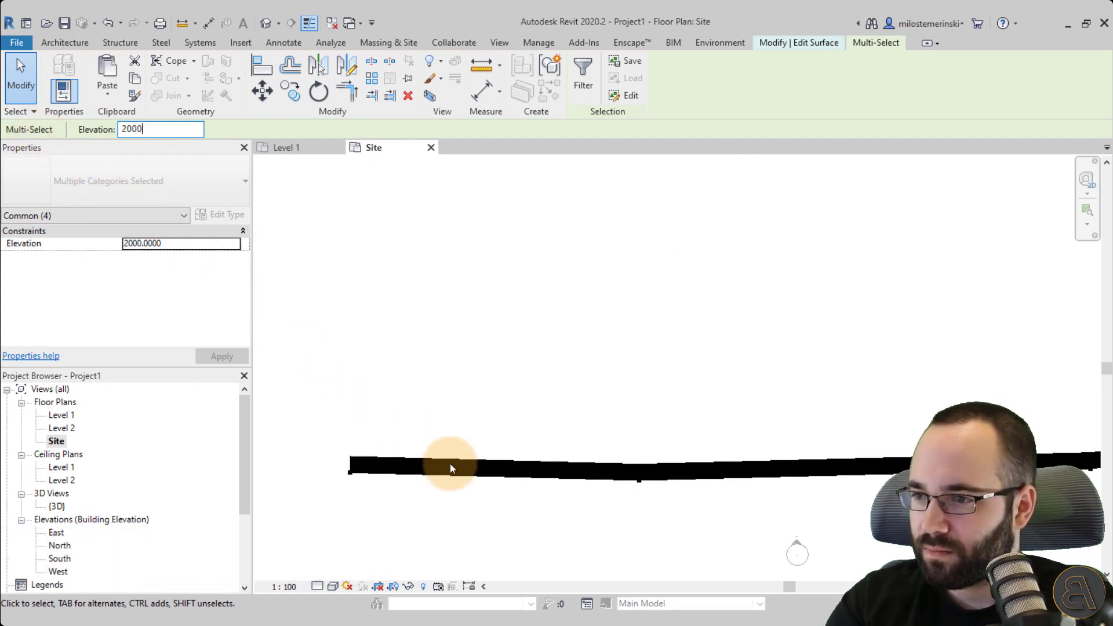
scroll(474, 482, down, 3)
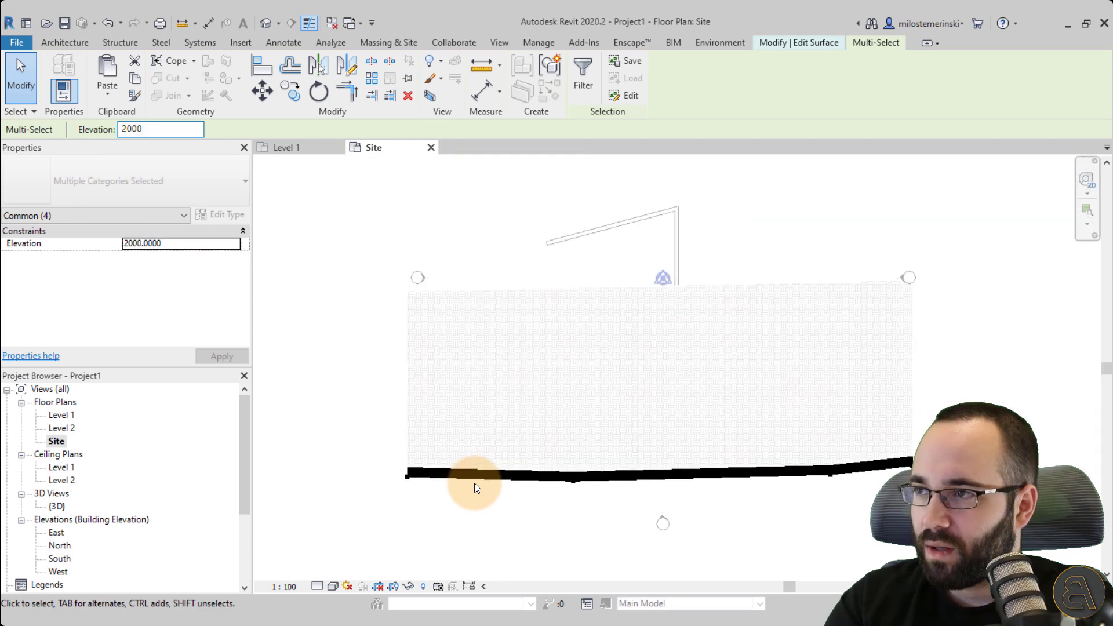
double_click(167, 130)
text(2)
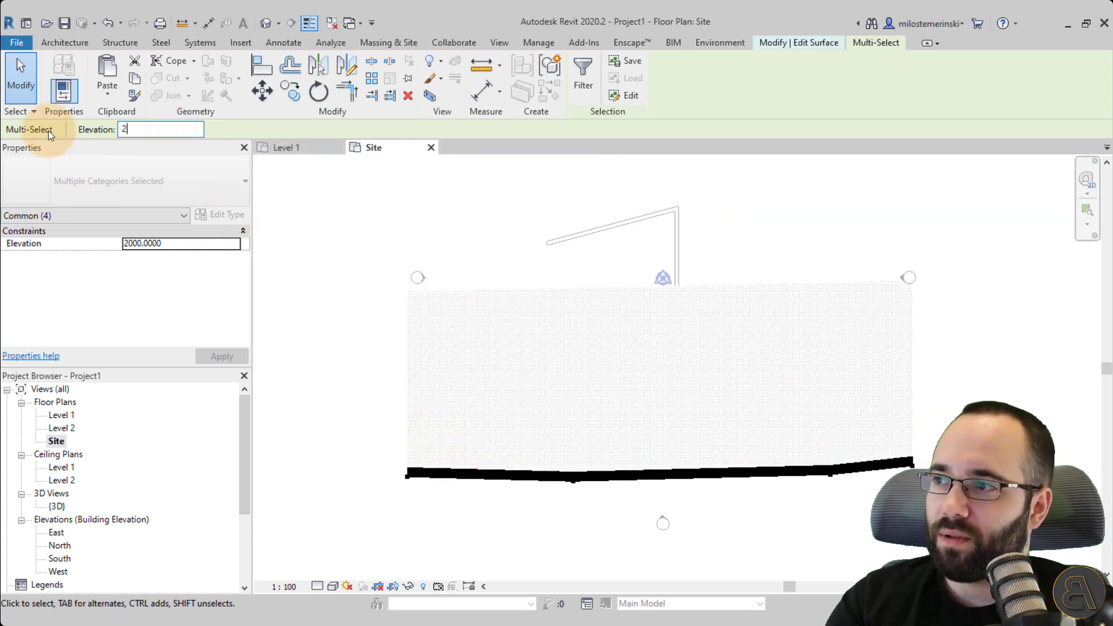
text(00)
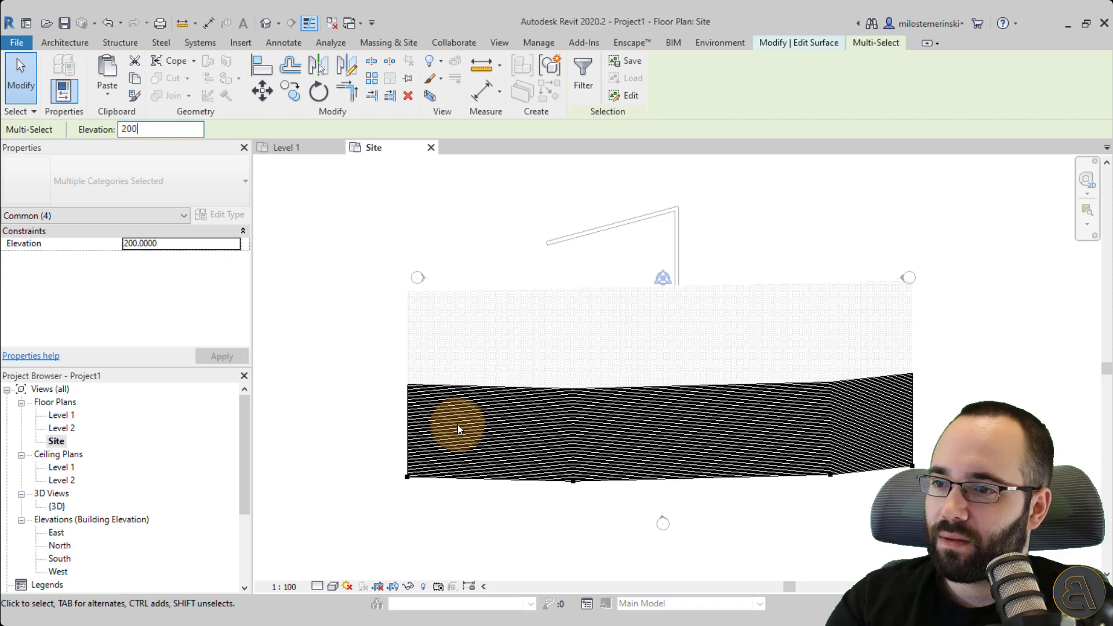
scroll(457, 425, up, 3)
scroll(457, 424, down, 2)
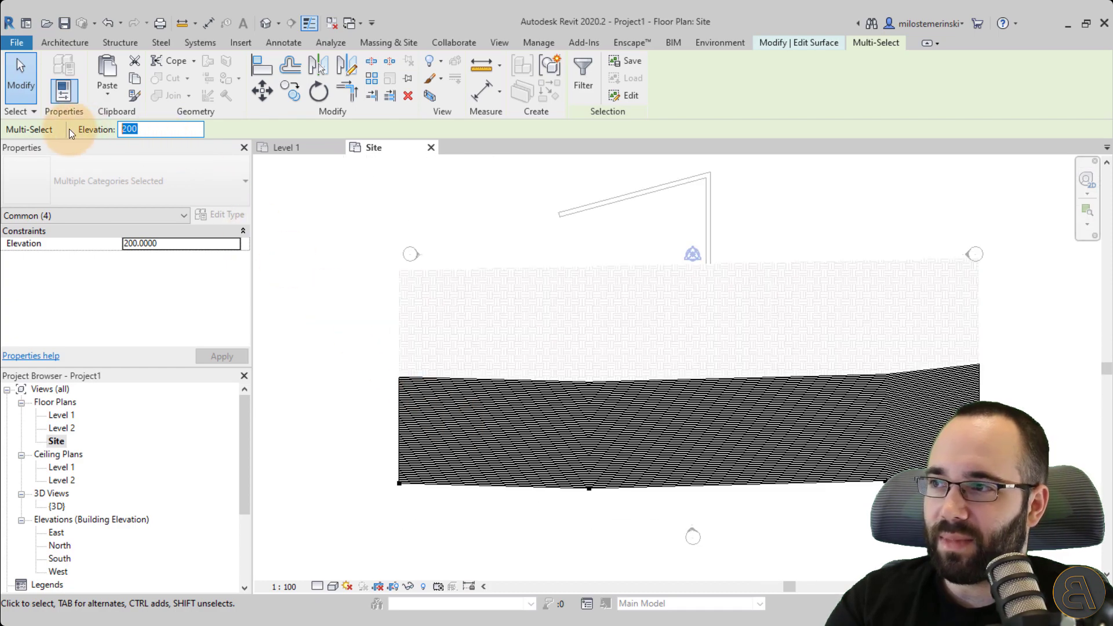
text(2)
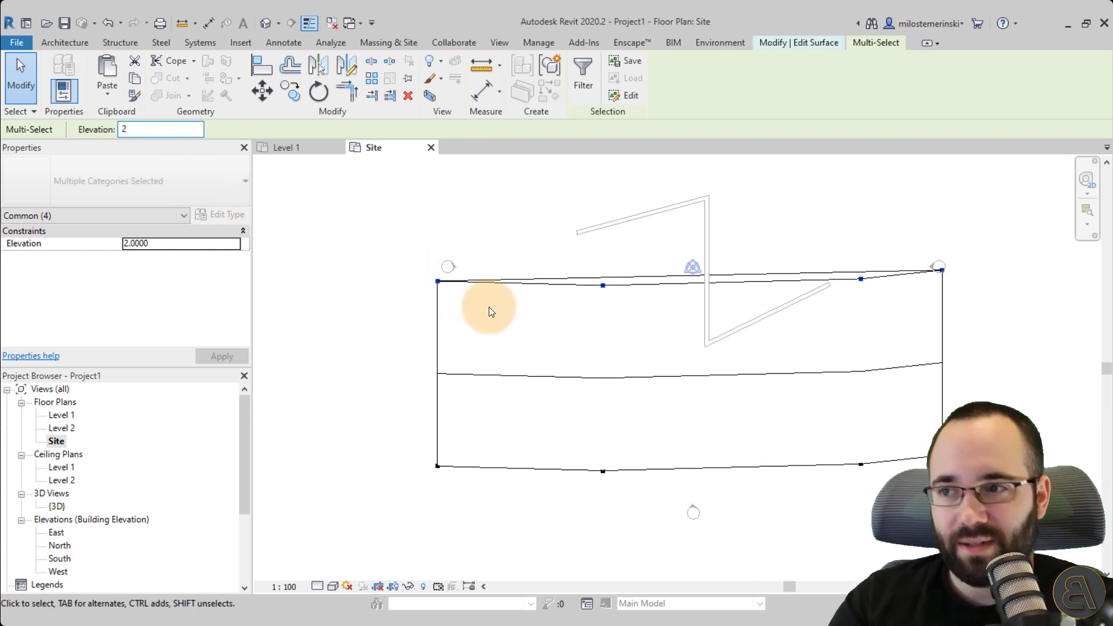
Step: Copy the top row further up at elevation 4, then finish the surface
click(290, 92)
click(392, 371)
click(390, 225)
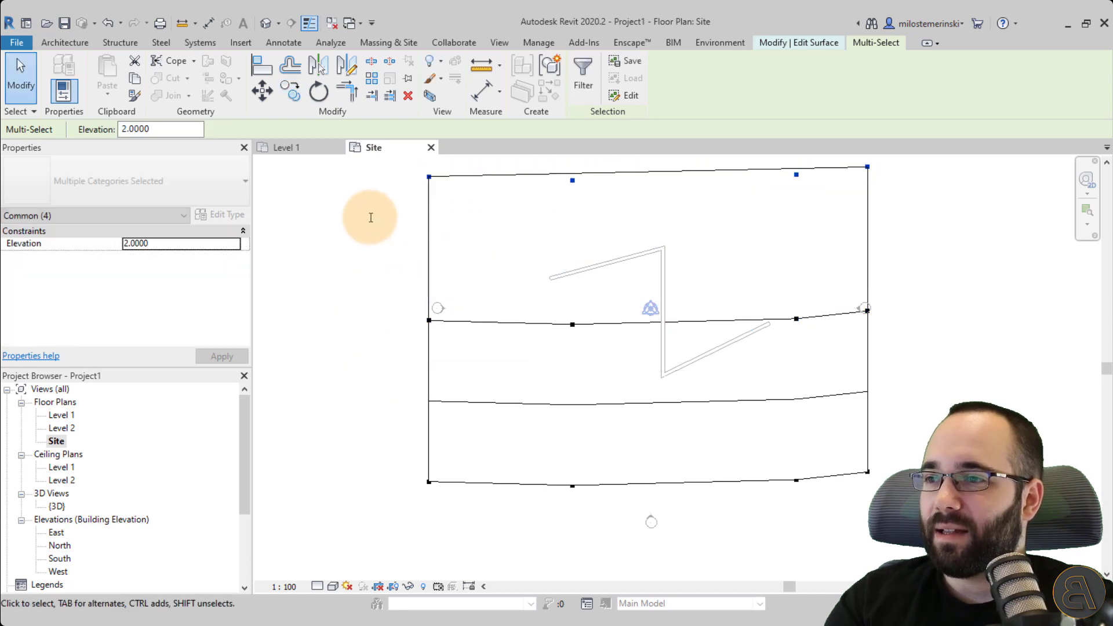
drag(197, 128, 9, 128)
text(4)
key(Return)
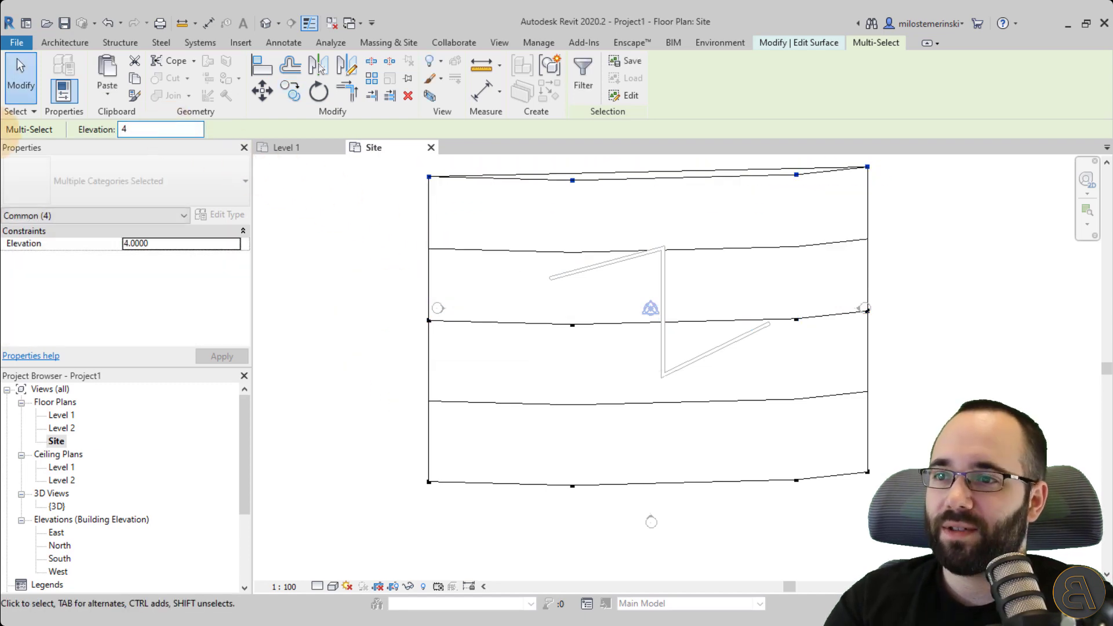
click(385, 301)
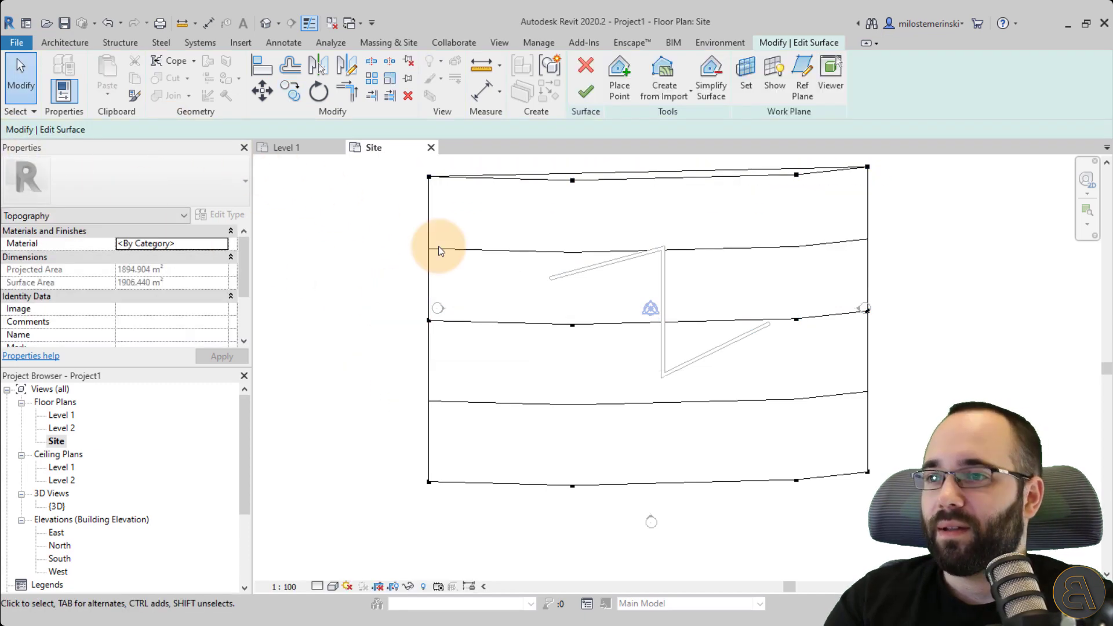
click(582, 95)
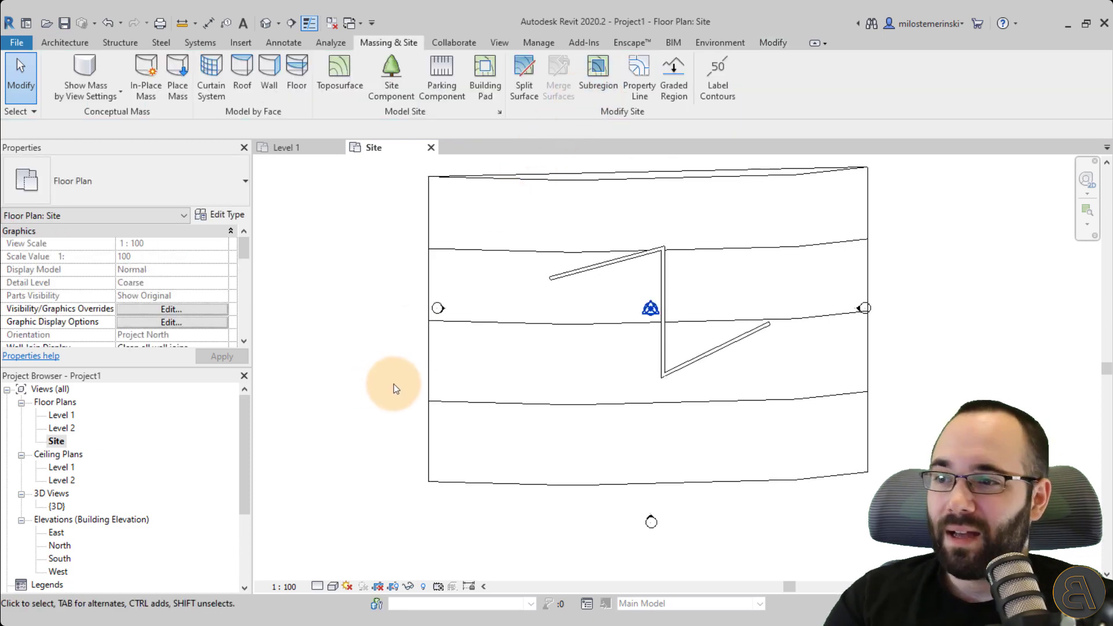
Step: Set the Site view's View Template to <None> and turn Shadows on there
click(424, 380)
click(503, 502)
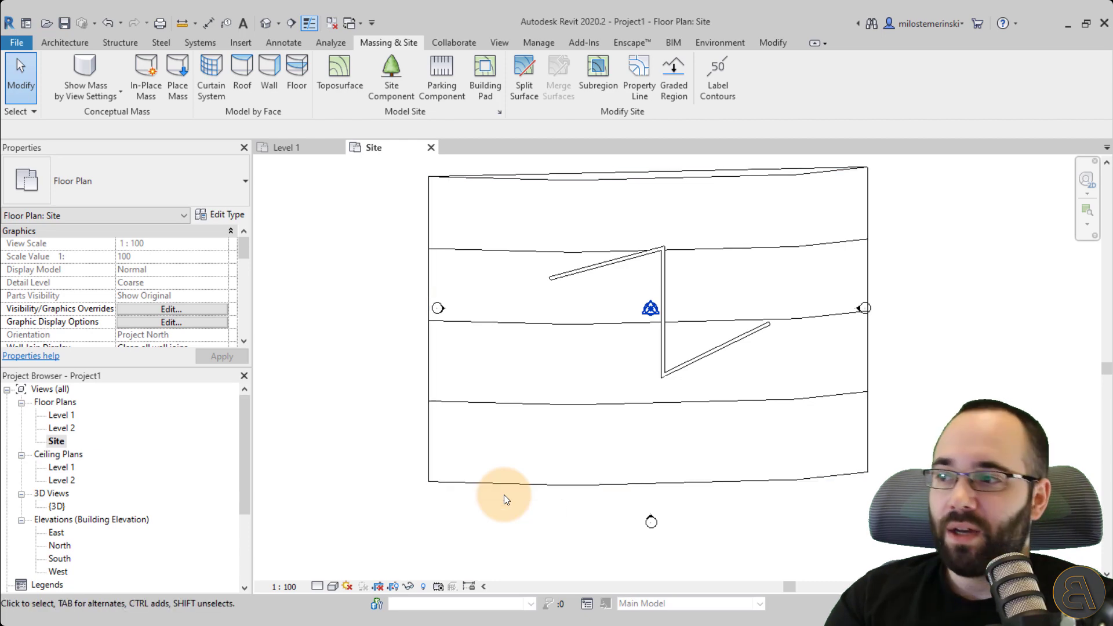
scroll(204, 283, down, 5)
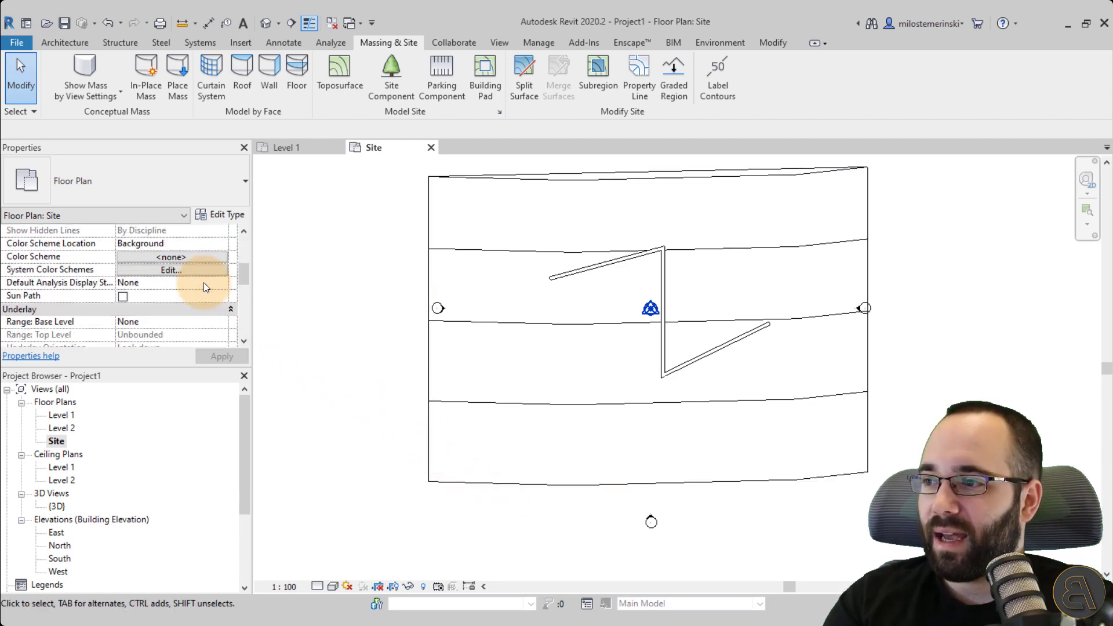
scroll(203, 283, down, 5)
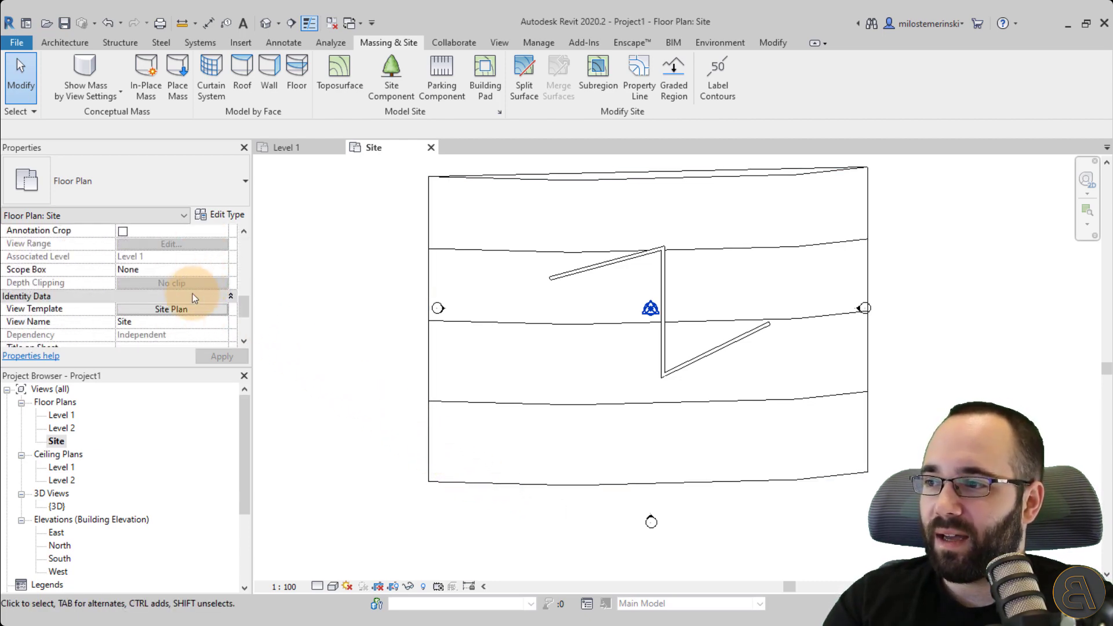
click(175, 308)
click(284, 301)
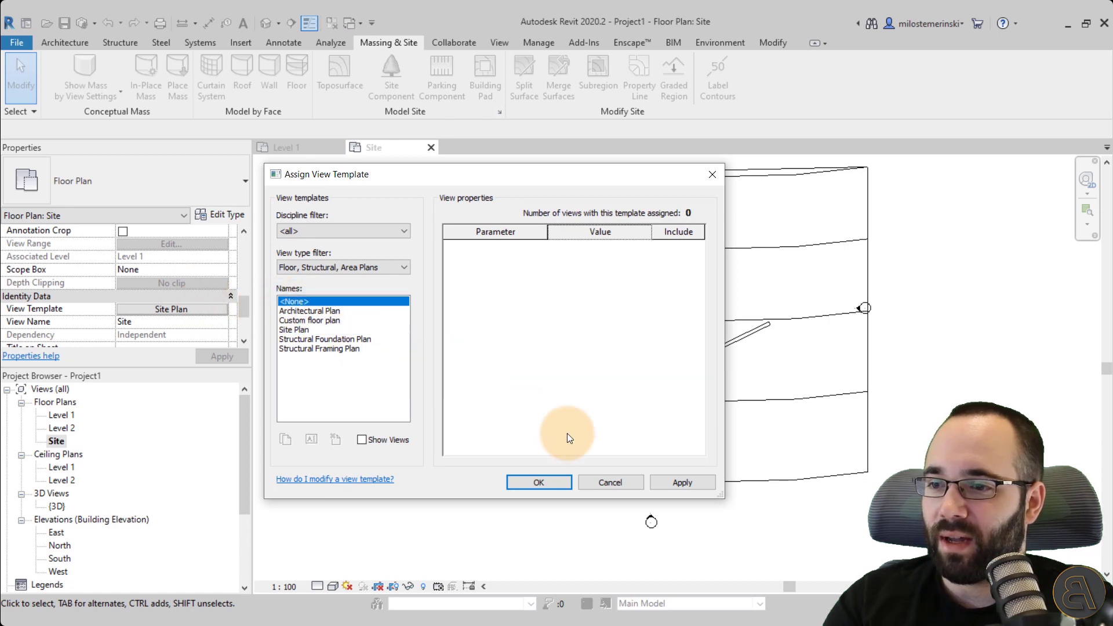
click(671, 482)
click(535, 482)
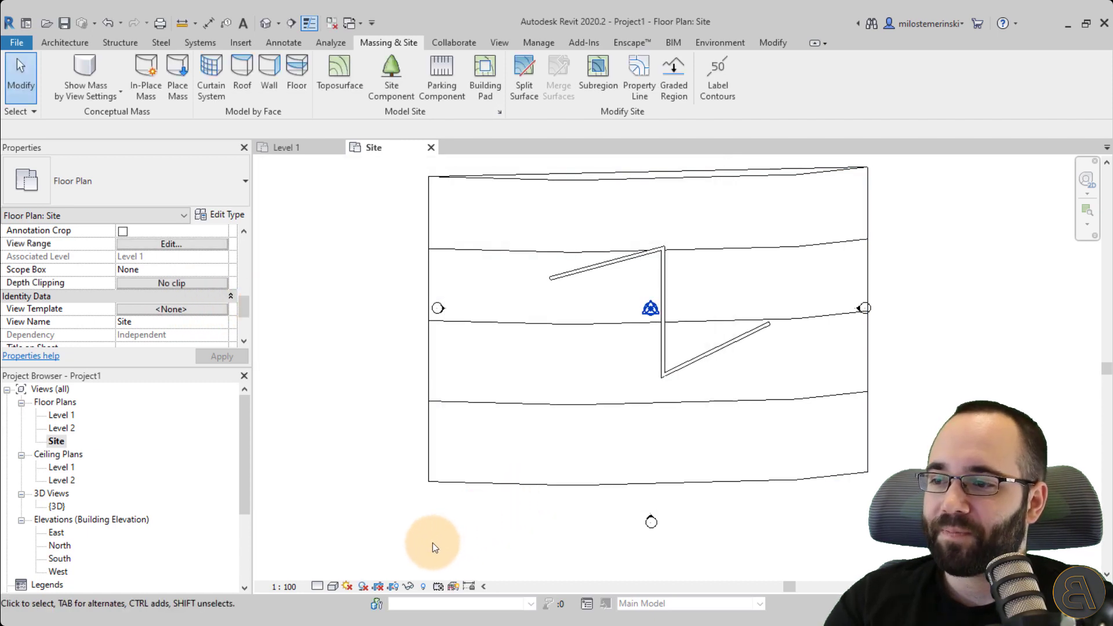
click(363, 586)
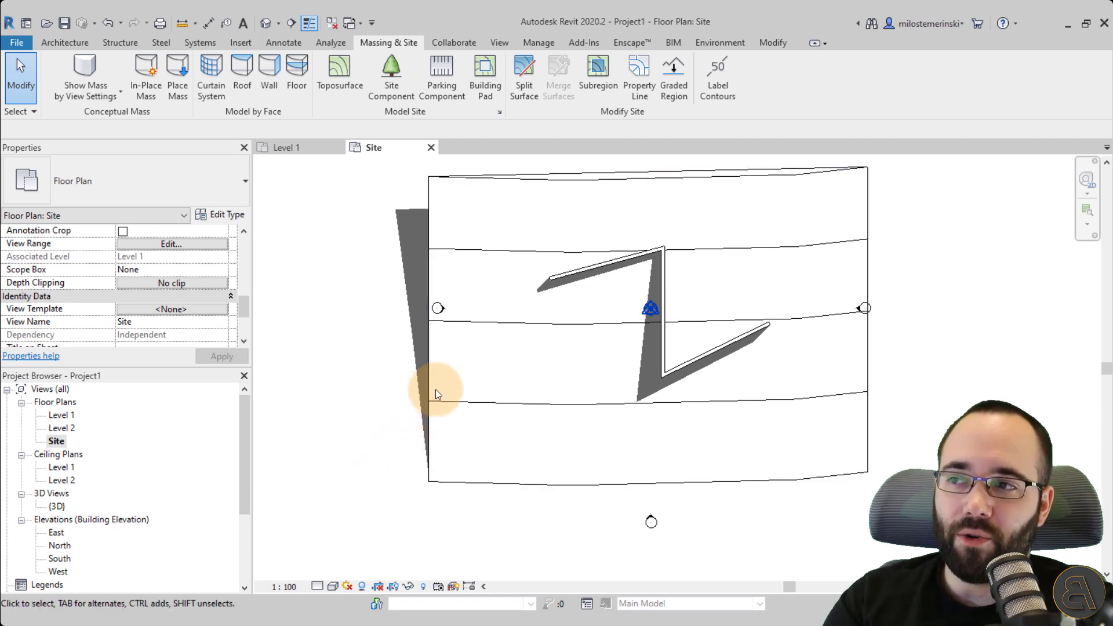
middle_drag(439, 385, 447, 393)
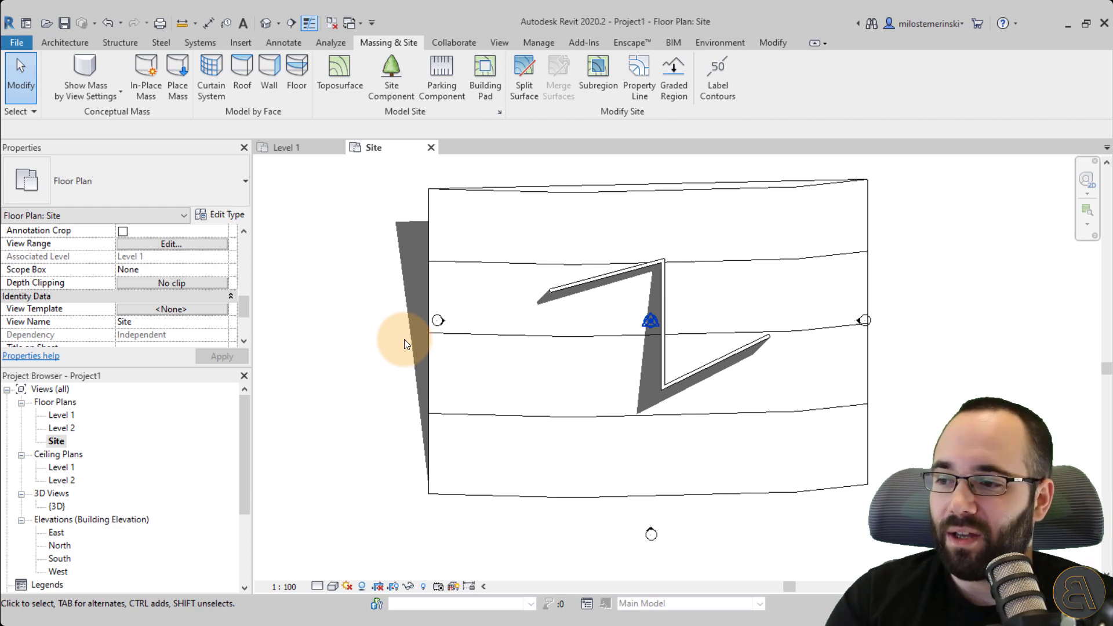
Step: Look through Graphic Display Options and Sun Settings, closing both without changes
click(334, 587)
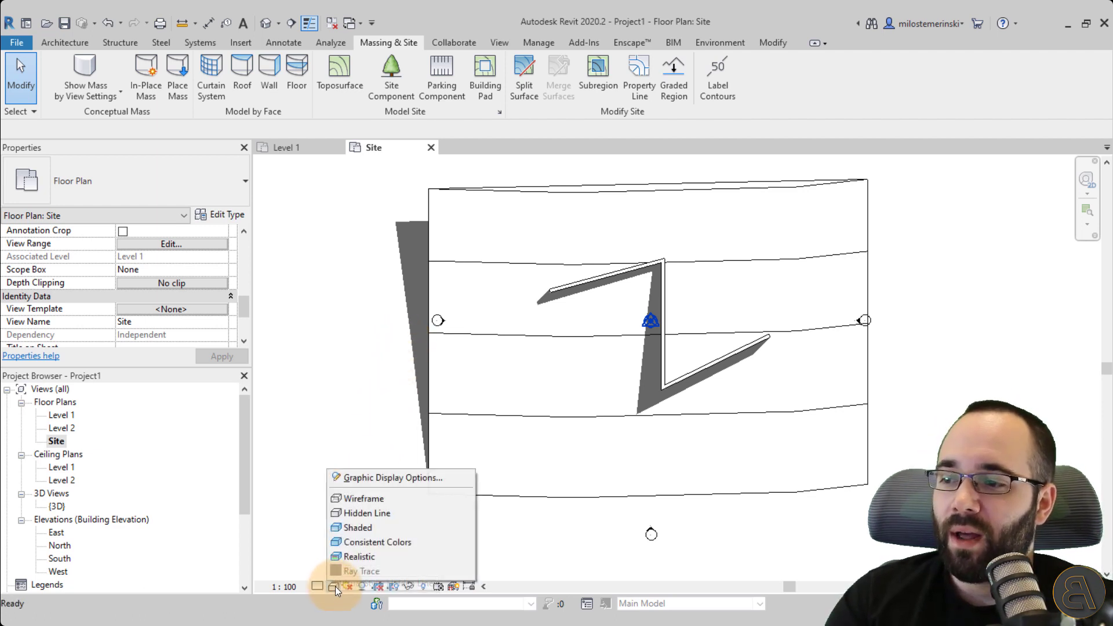
click(366, 478)
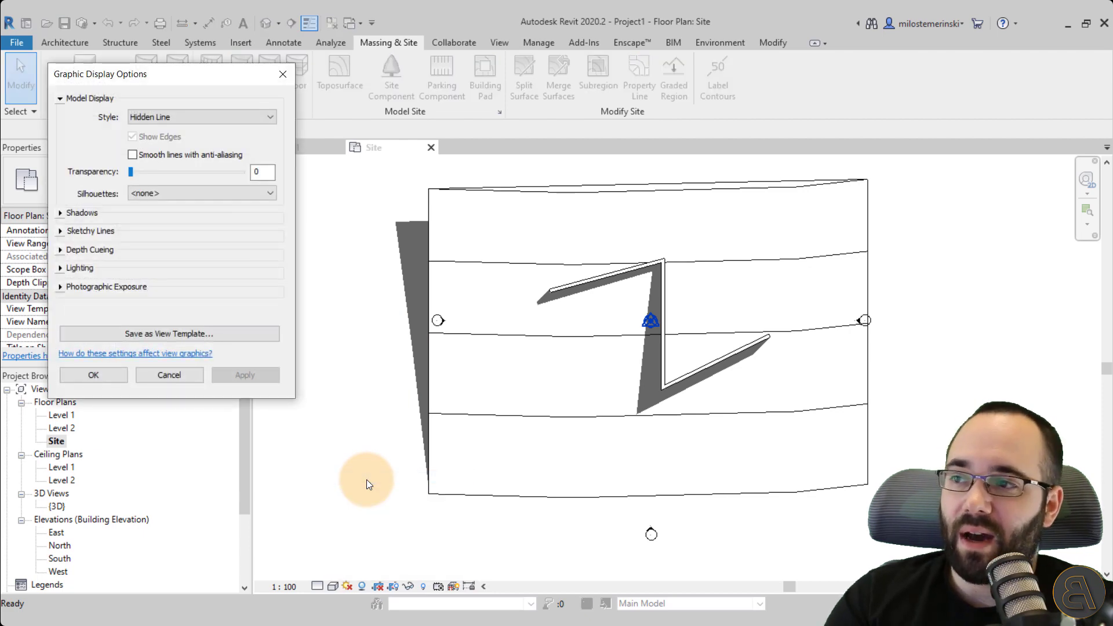
click(282, 76)
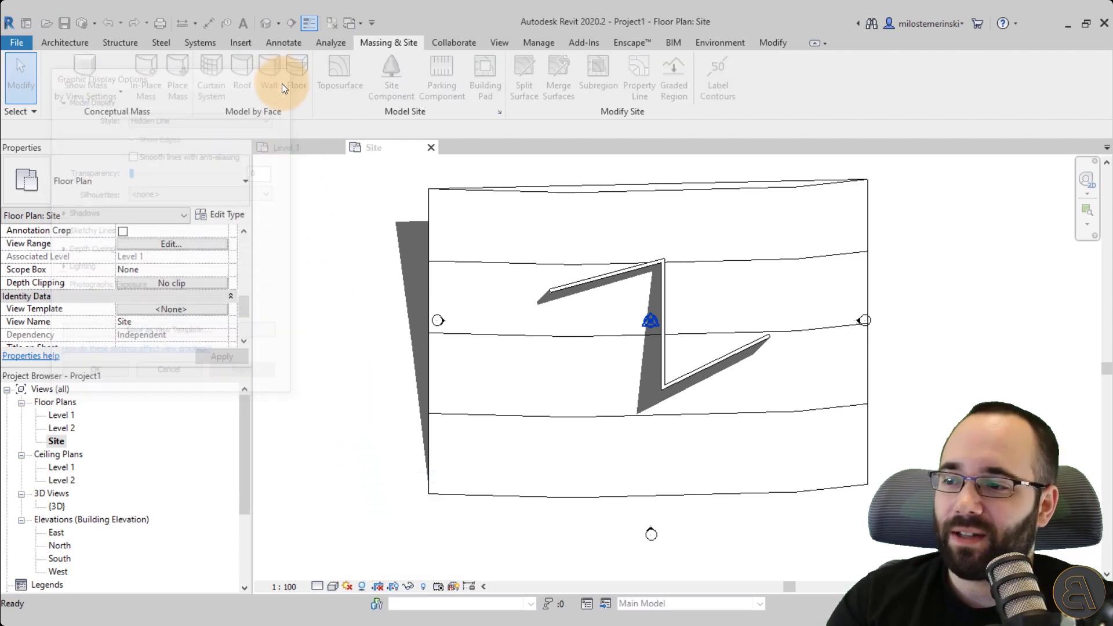
click(349, 586)
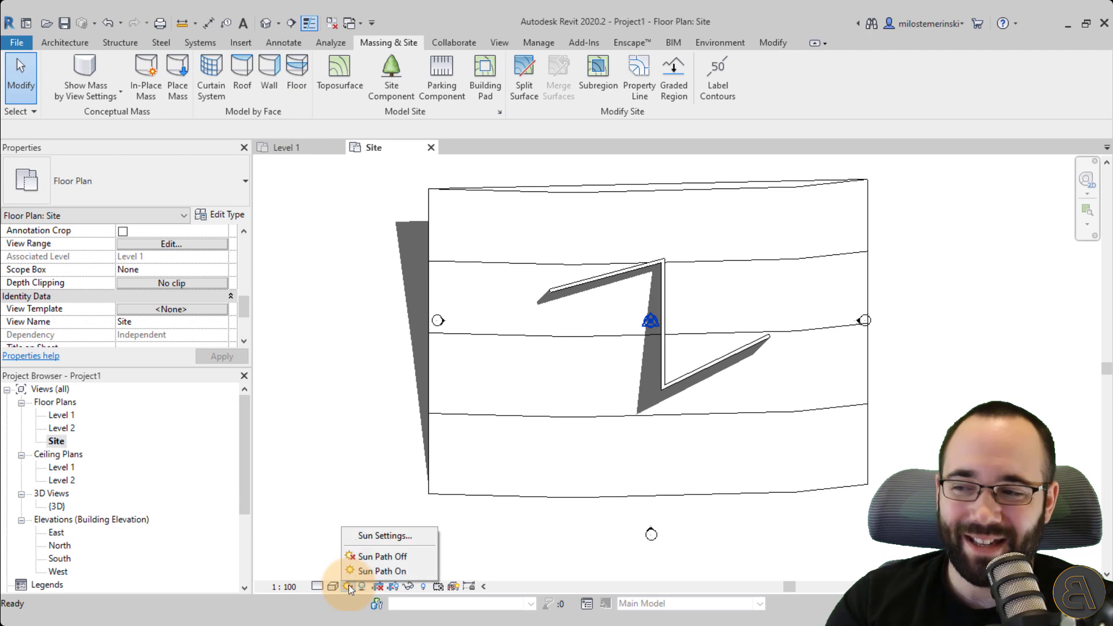
click(366, 535)
drag(333, 137, 327, 144)
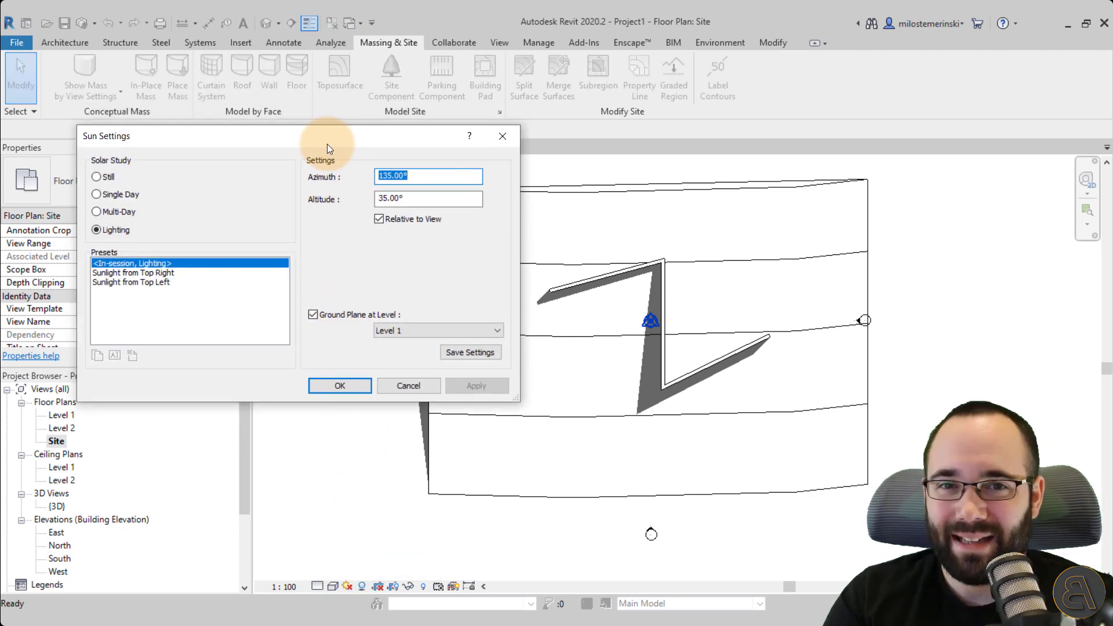
drag(327, 144, 291, 151)
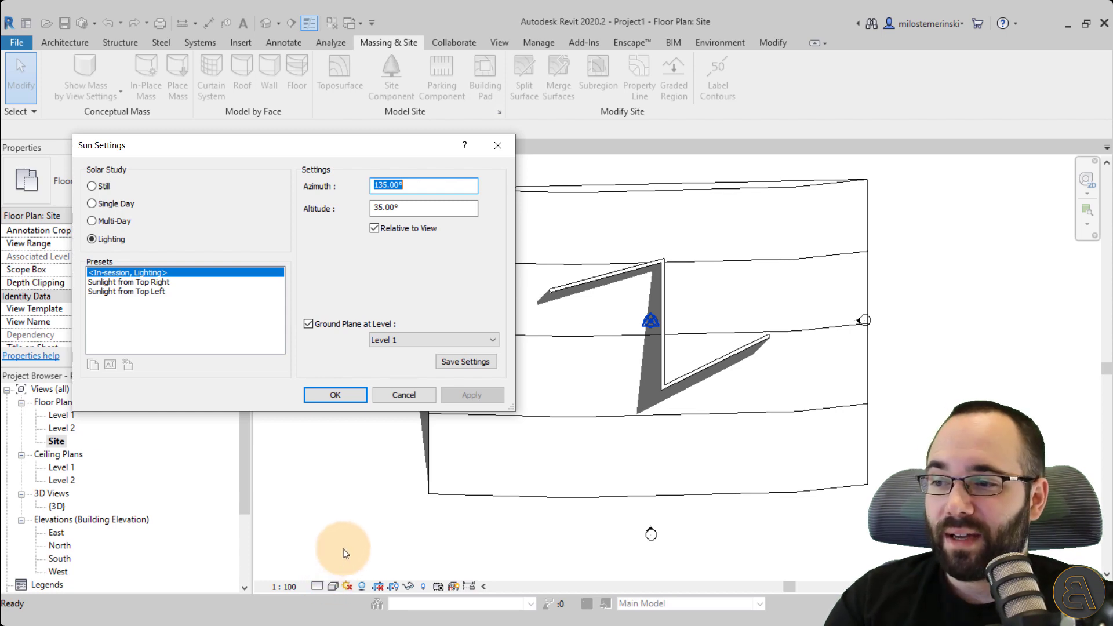
click(416, 396)
Step: In Sun Settings, try Level 2 as ground plane, then uncheck Ground Plane at Level and apply
click(348, 586)
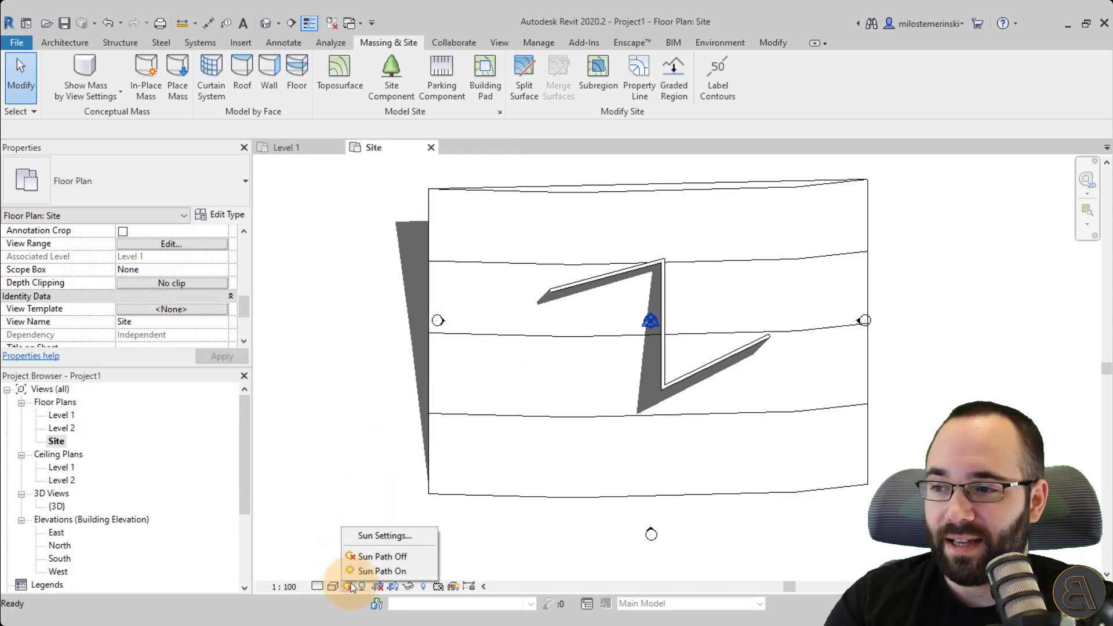
click(362, 538)
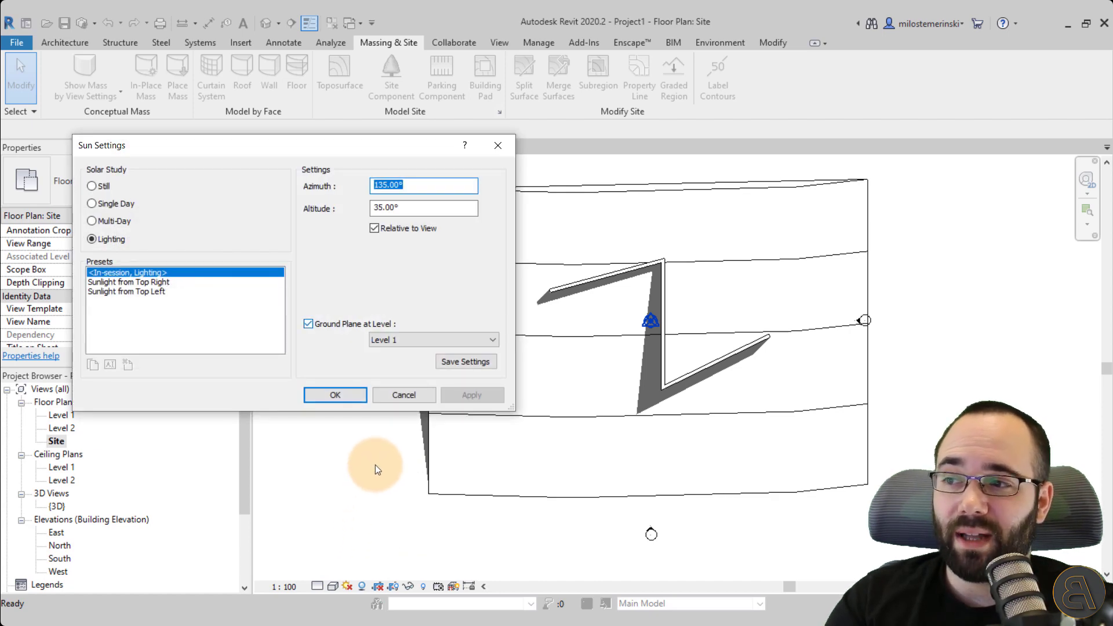
click(395, 339)
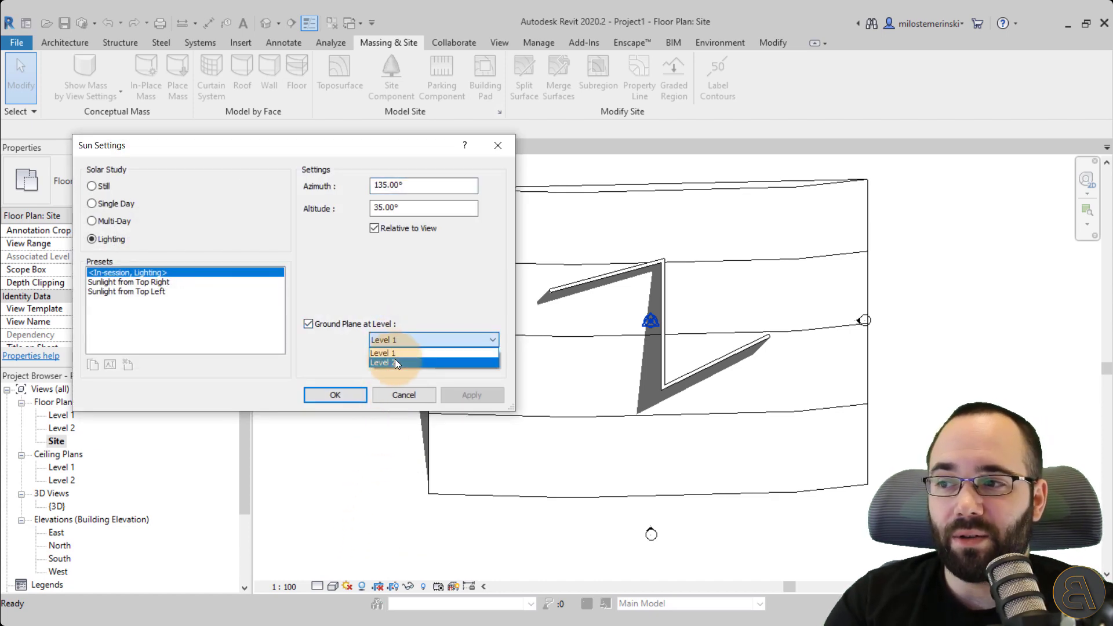
click(394, 361)
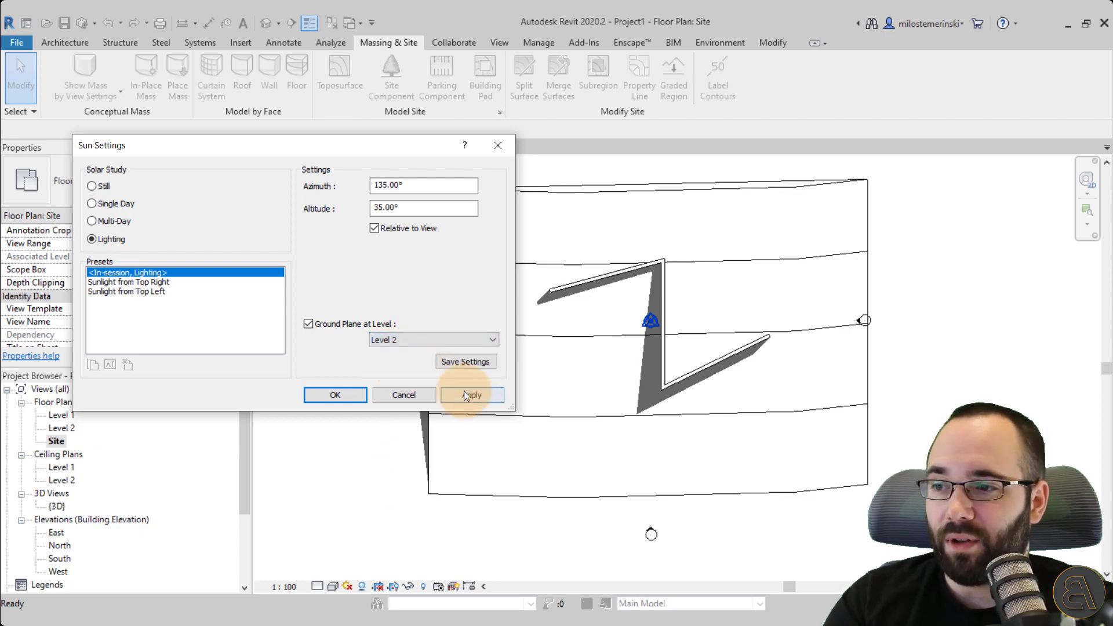
click(474, 394)
mouse_move(426, 149)
mouse_down()
mouse_move(295, 157)
mouse_move(282, 206)
mouse_move(292, 225)
mouse_move(416, 148)
mouse_up()
click(450, 340)
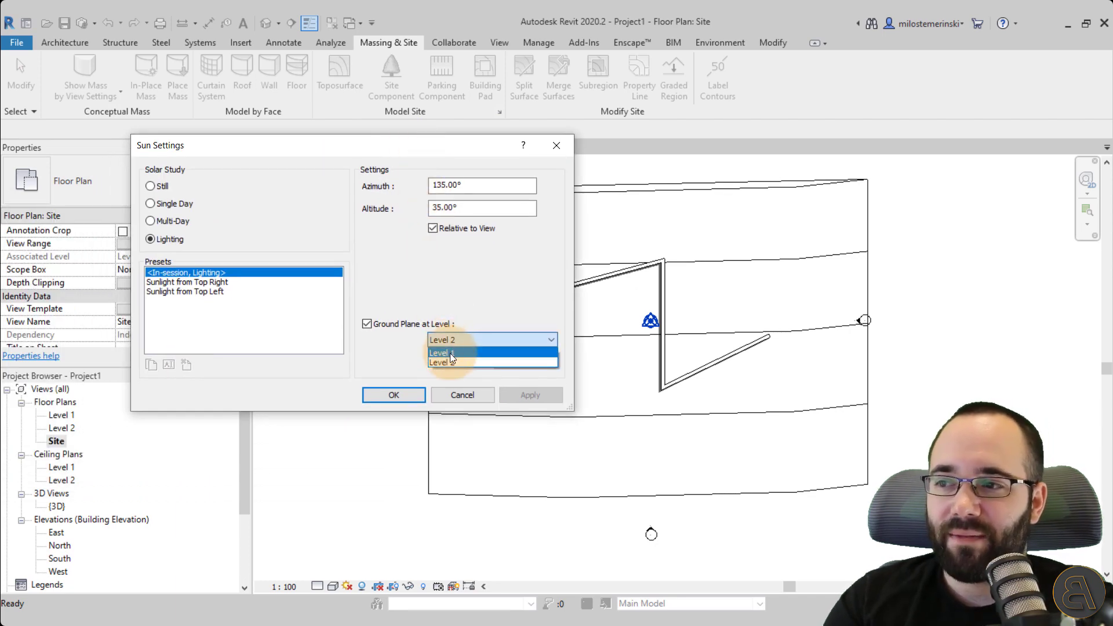
click(450, 353)
click(378, 326)
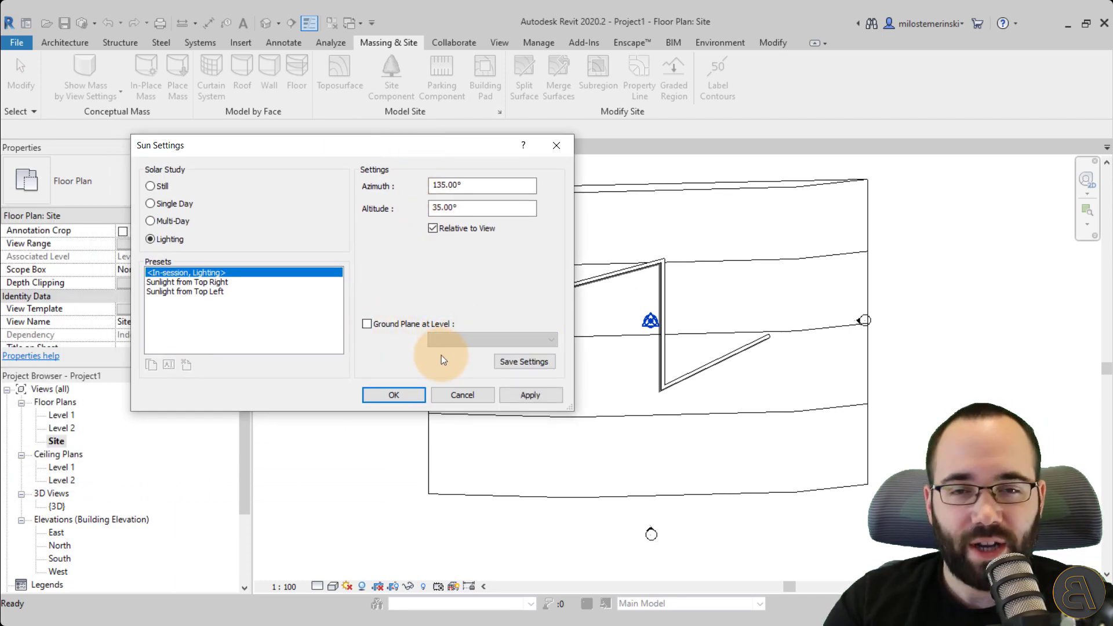
click(509, 396)
click(383, 401)
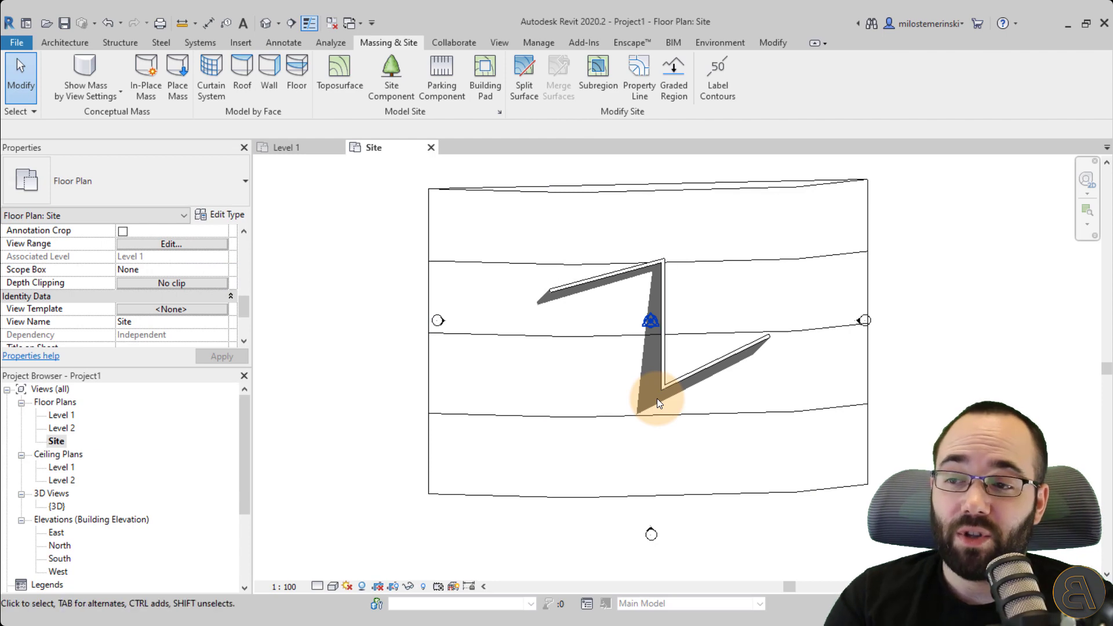
Step: Drag the lower diagonal wall's end down-right beyond the toposurface's bottom edge, then select the surface
click(713, 368)
drag(770, 336, 874, 550)
key(Escape)
middle_drag(874, 551, 805, 359)
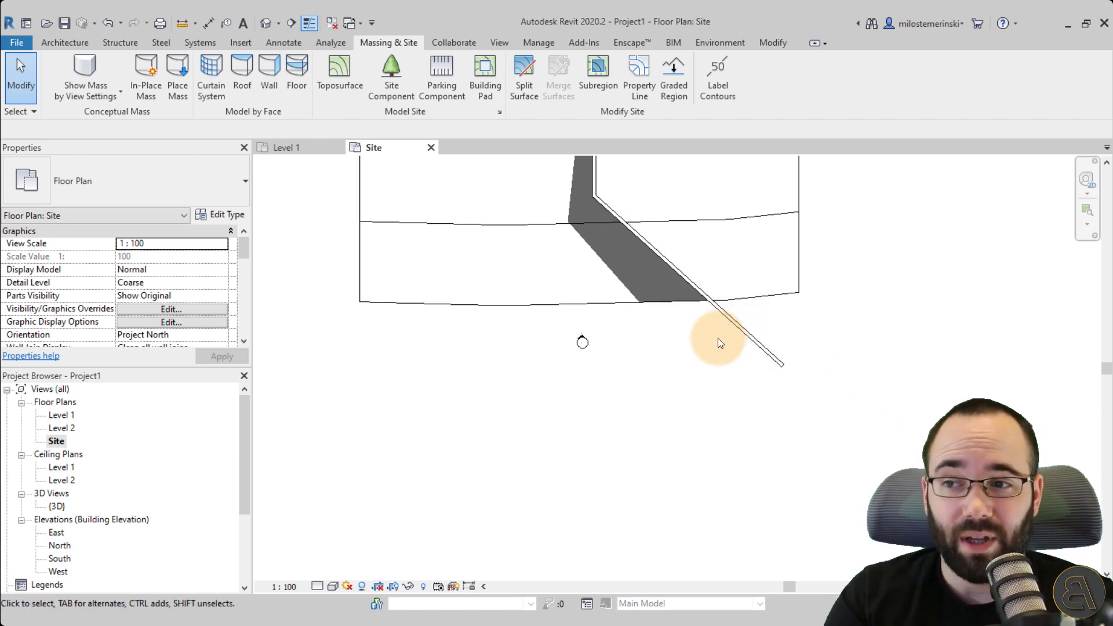
scroll(717, 344, down, 2)
click(650, 462)
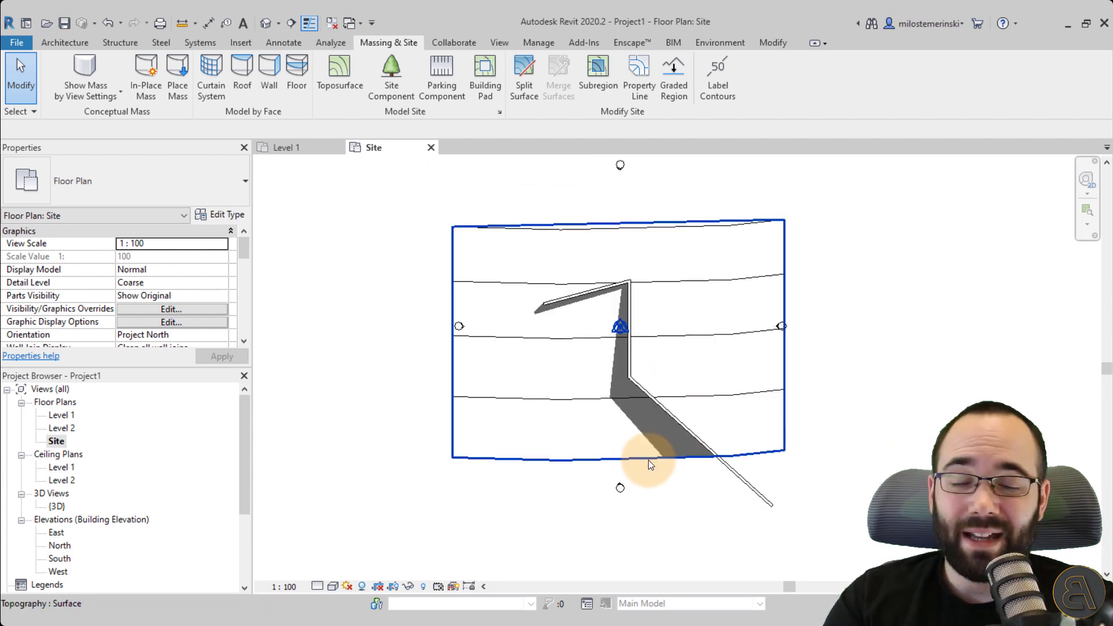